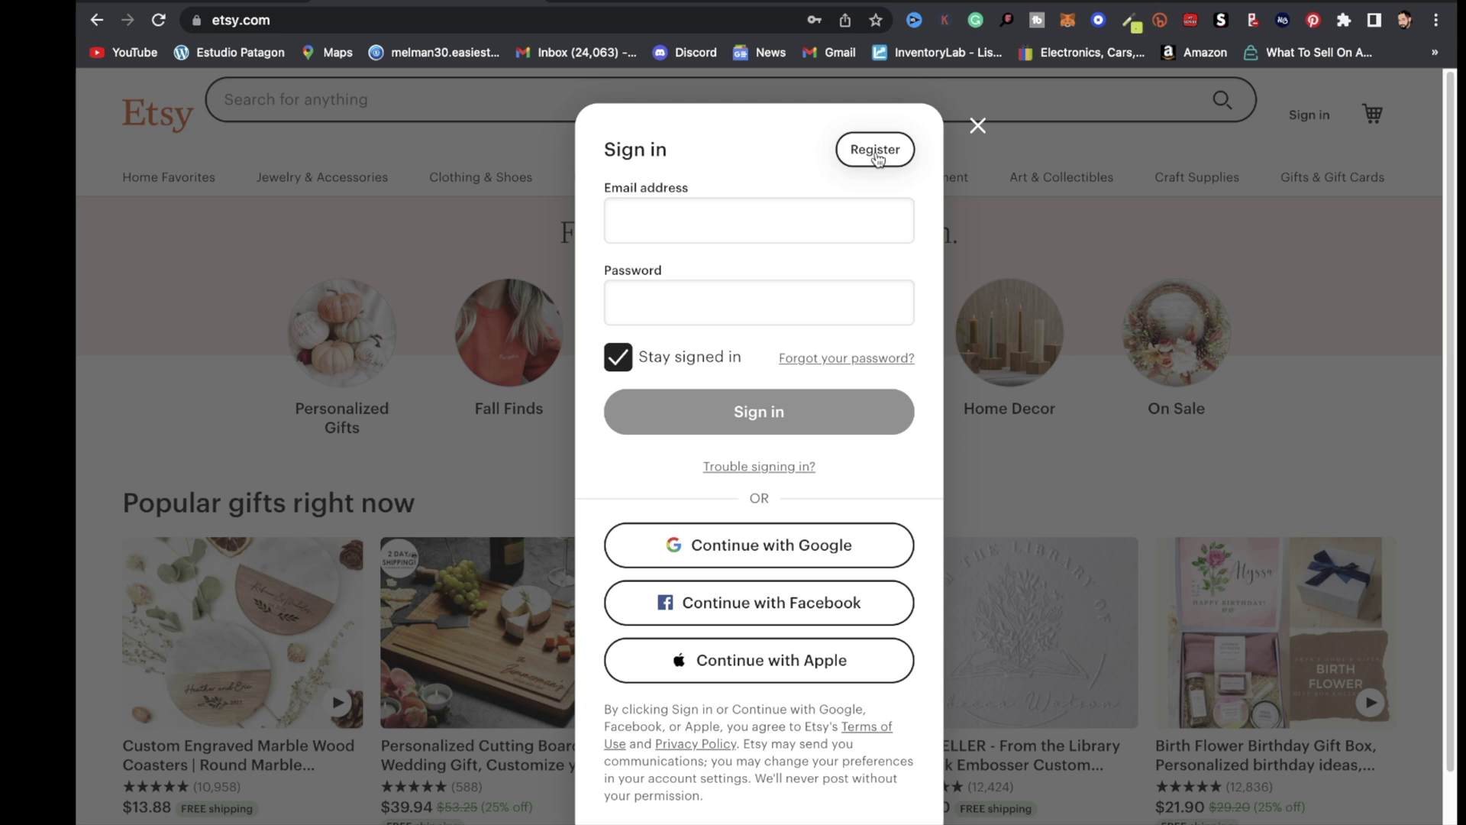
- Register for an Etsy account and start setting up a seller shop through Sell on Etsy
{"action": "left_click", "coordinate": [876, 152]}
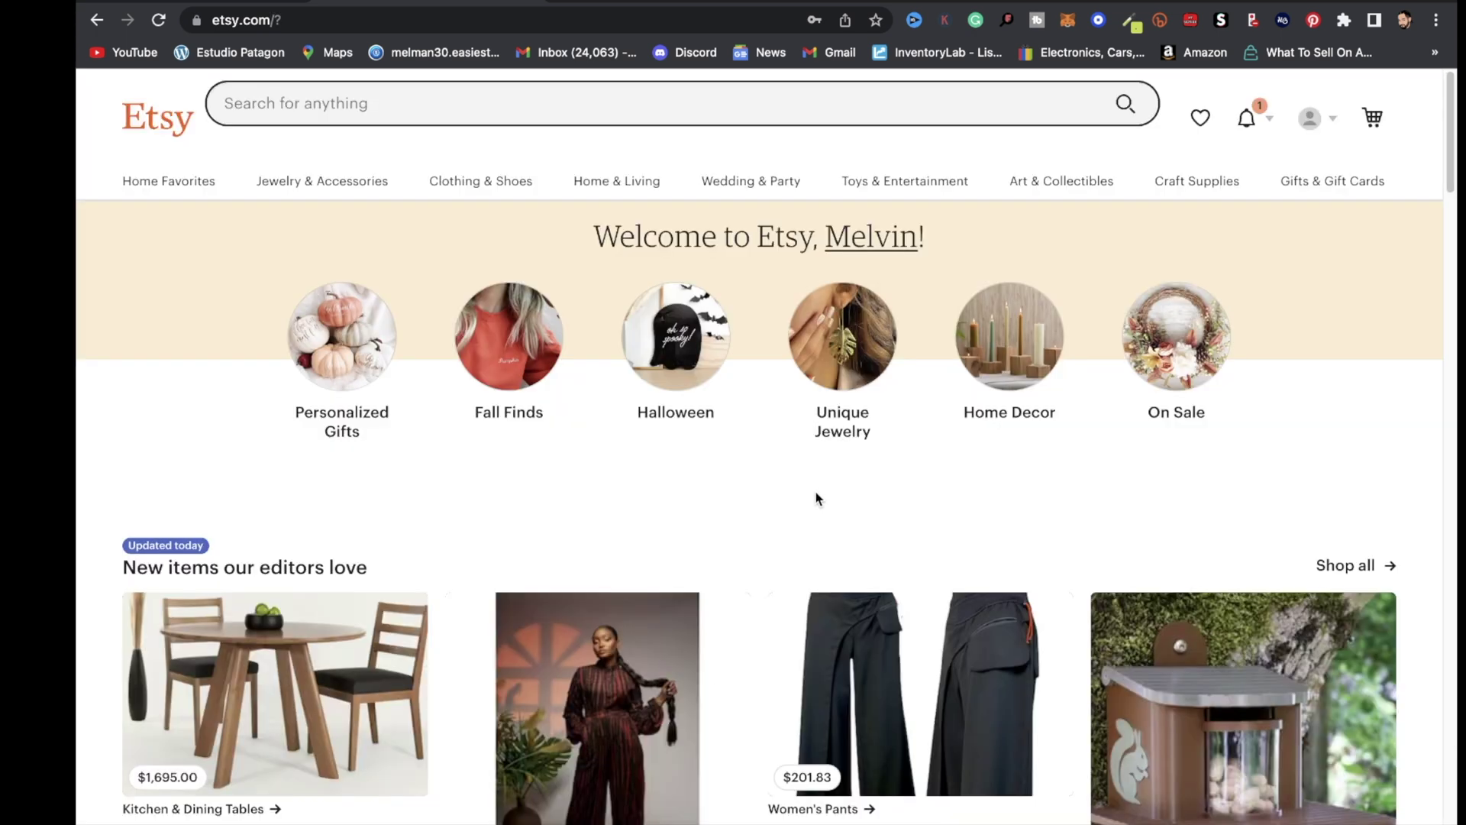
{"action": "left_click", "coordinate": [1327, 133]}
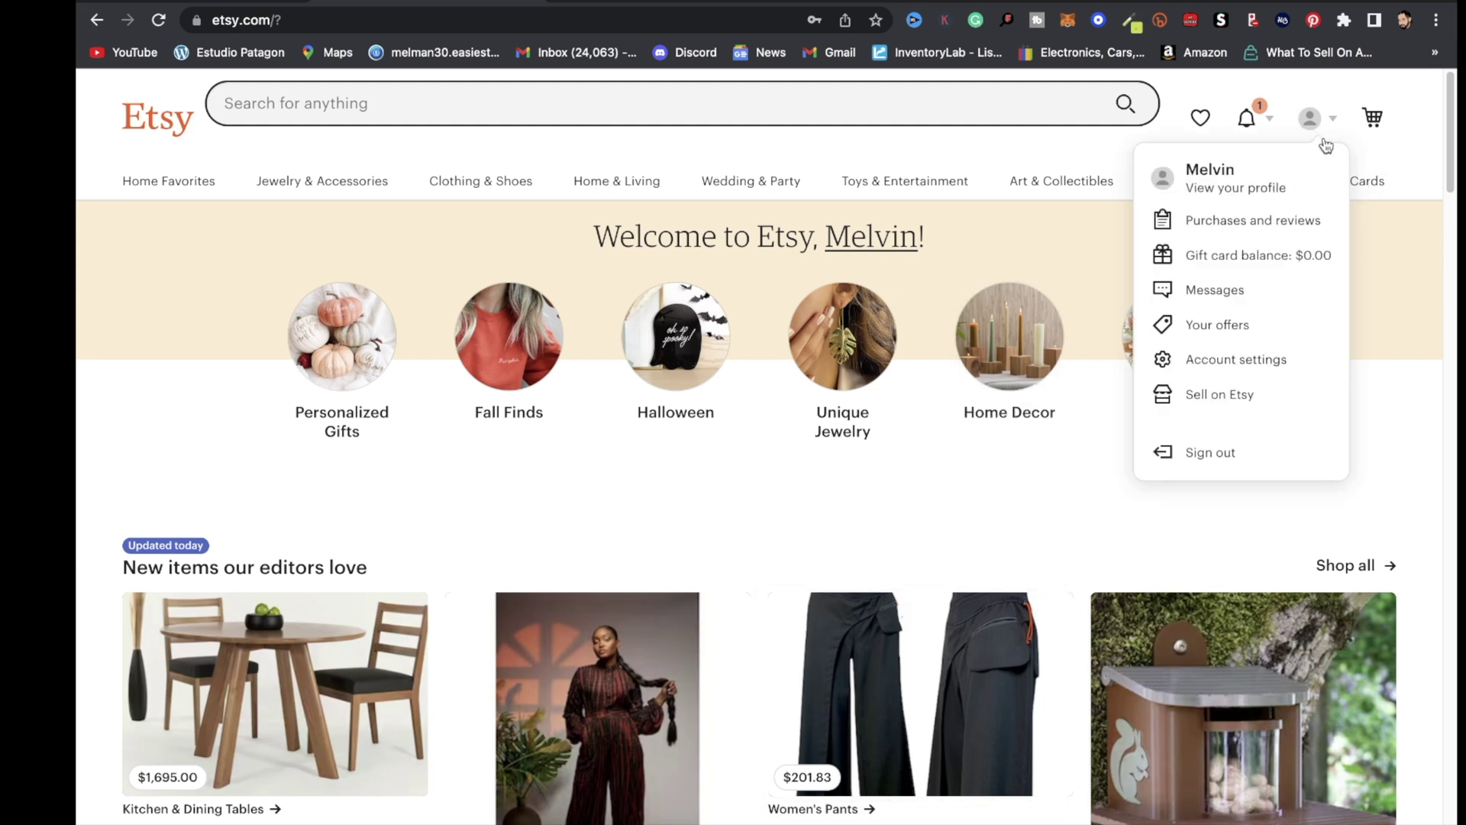
{"action": "left_click", "coordinate": [1235, 394]}
{"action": "left_click", "coordinate": [754, 421]}
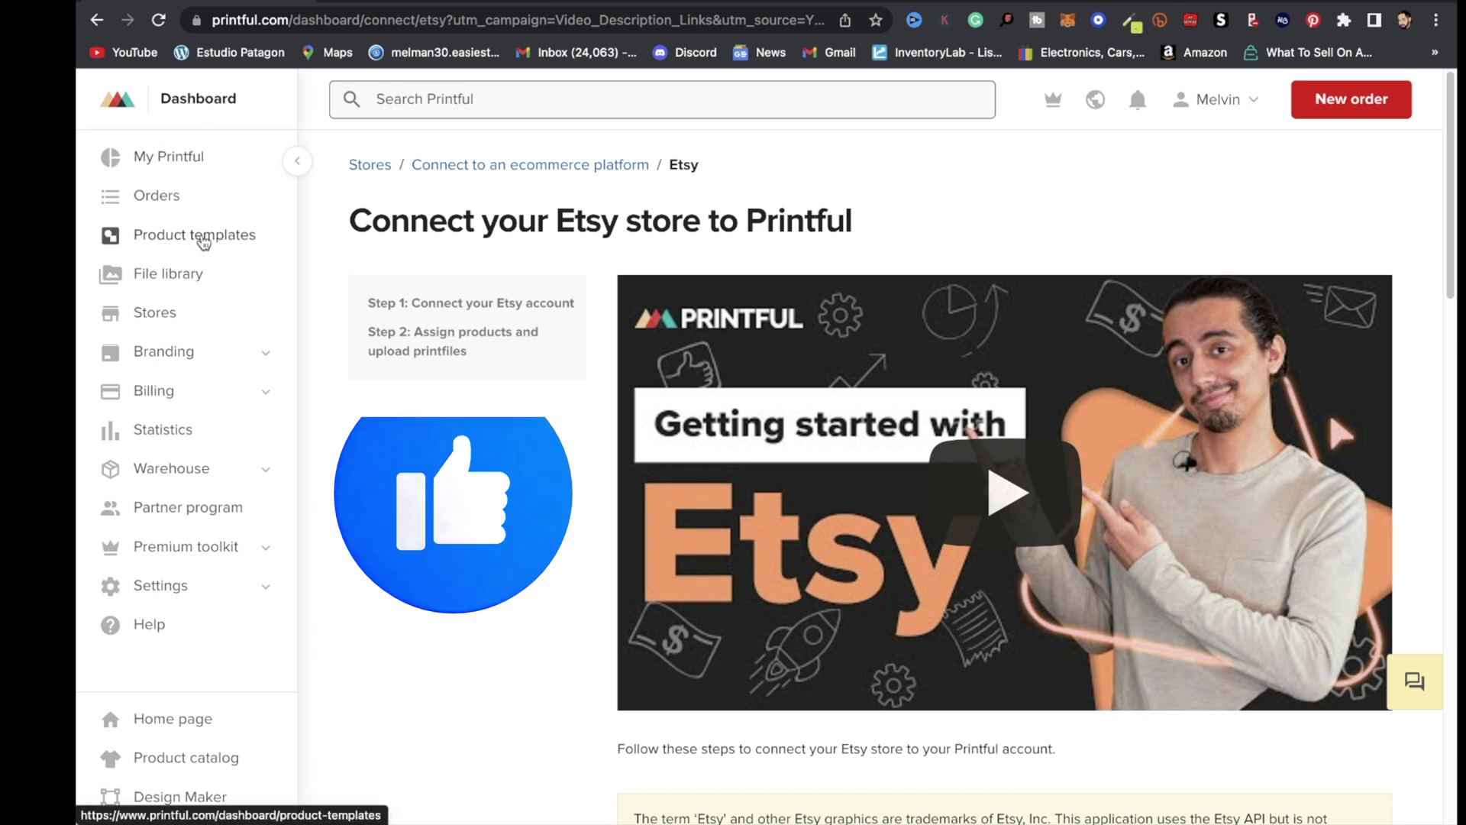
- Switch to Printful and start a new product template from the product templates page
{"action": "left_click", "coordinate": [196, 239]}
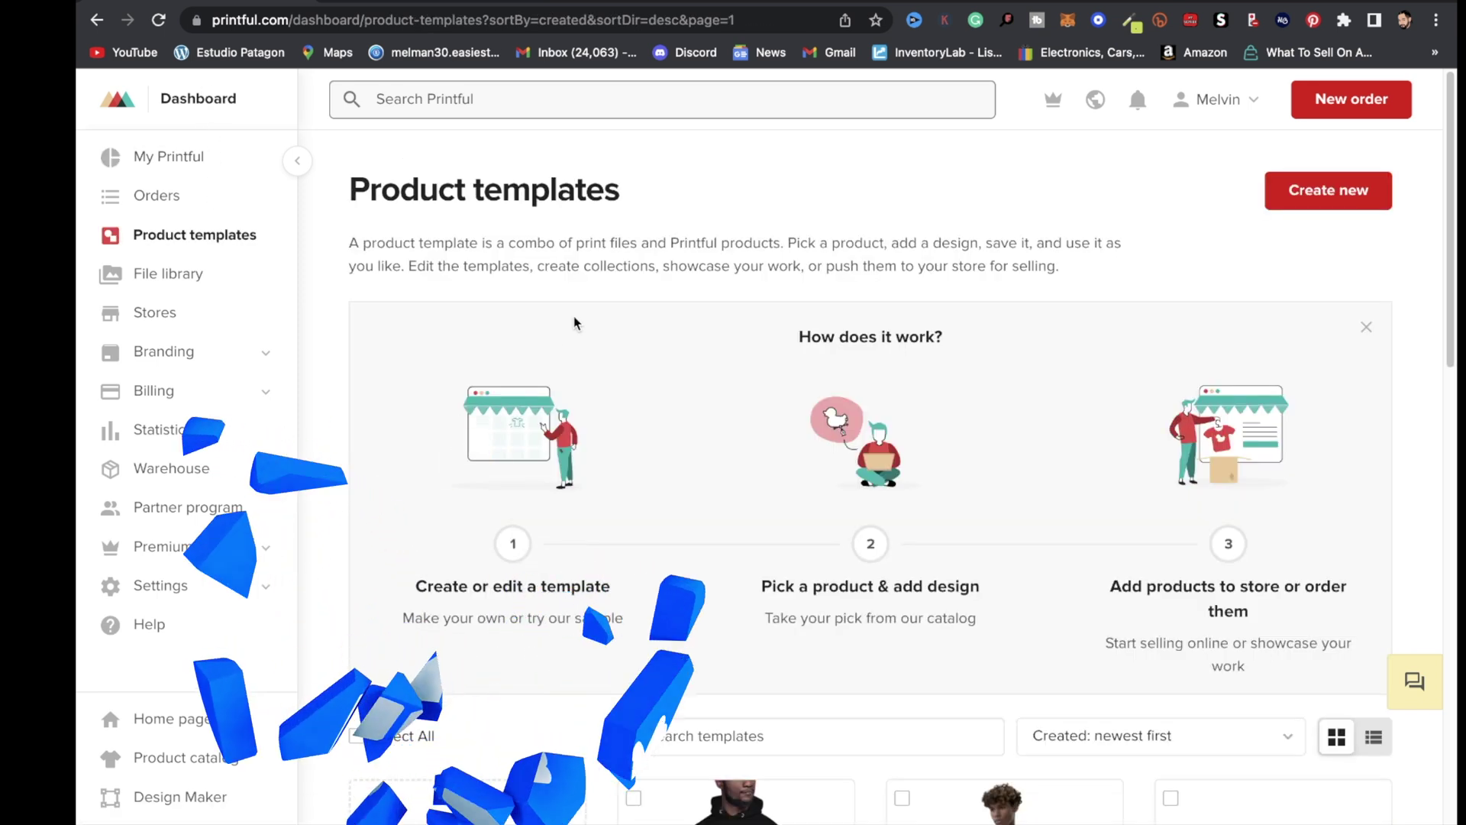
{"action": "scroll", "coordinate": [542, 449], "scroll_direction": "down", "scroll_amount": 8}
{"action": "scroll", "coordinate": [542, 449], "scroll_direction": "down", "scroll_amount": 2}
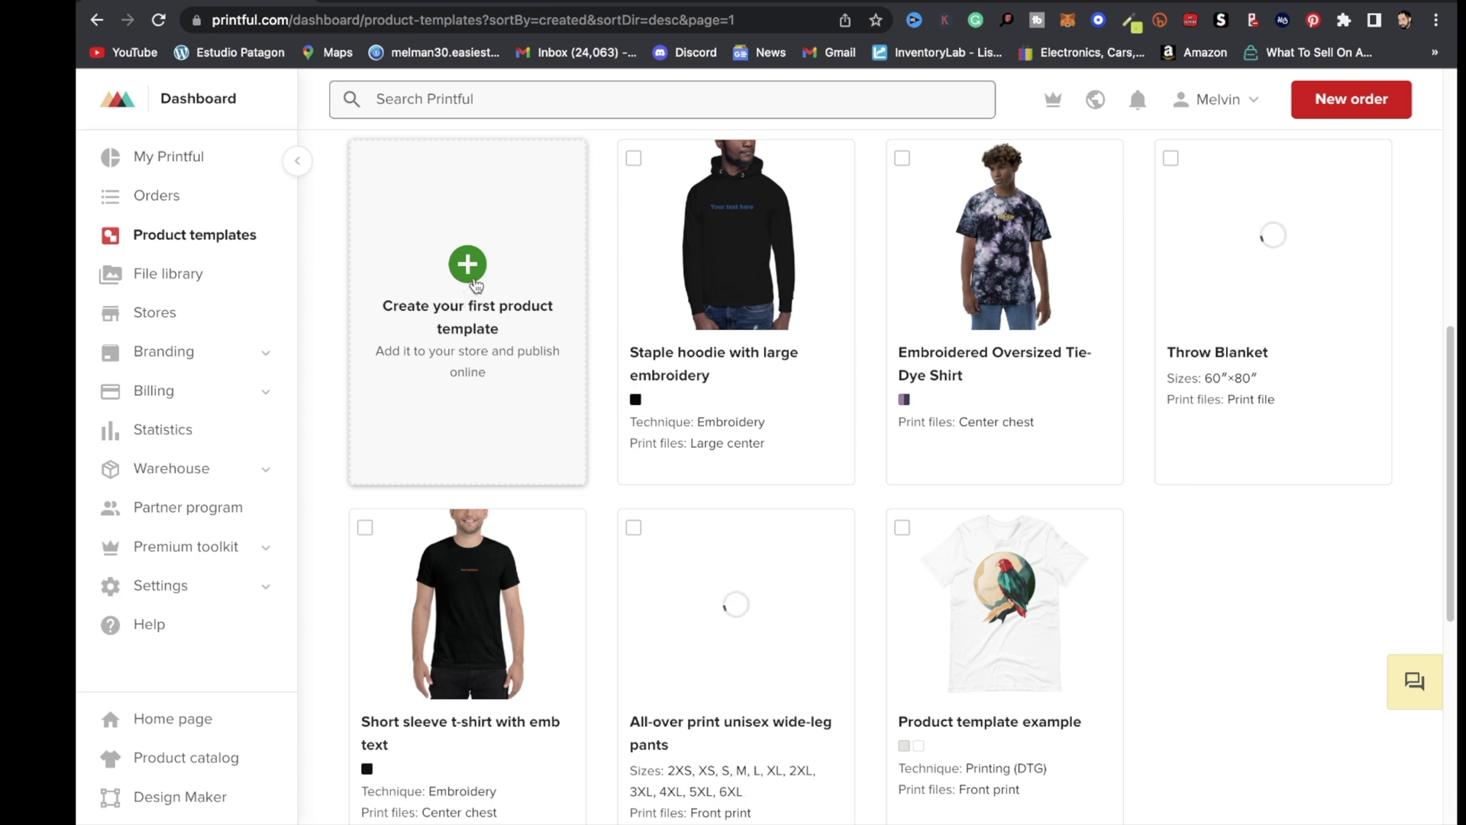
{"action": "left_click", "coordinate": [468, 269]}
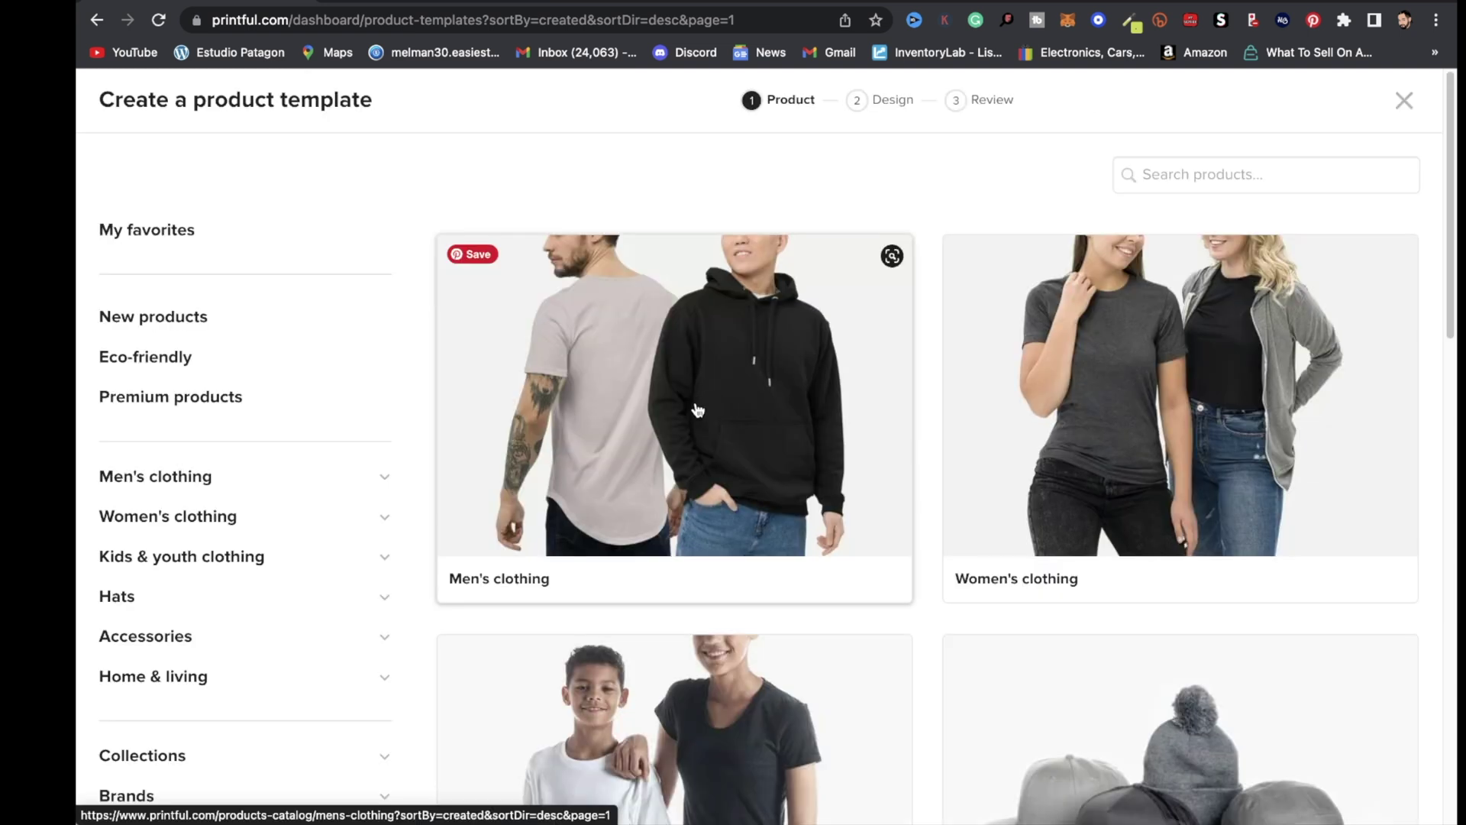
- Choose the Men's Premium Heavyweight Tee | Cotton Heritage MC1086 from the men's T-shirts as the template product
{"action": "left_click", "coordinate": [670, 471]}
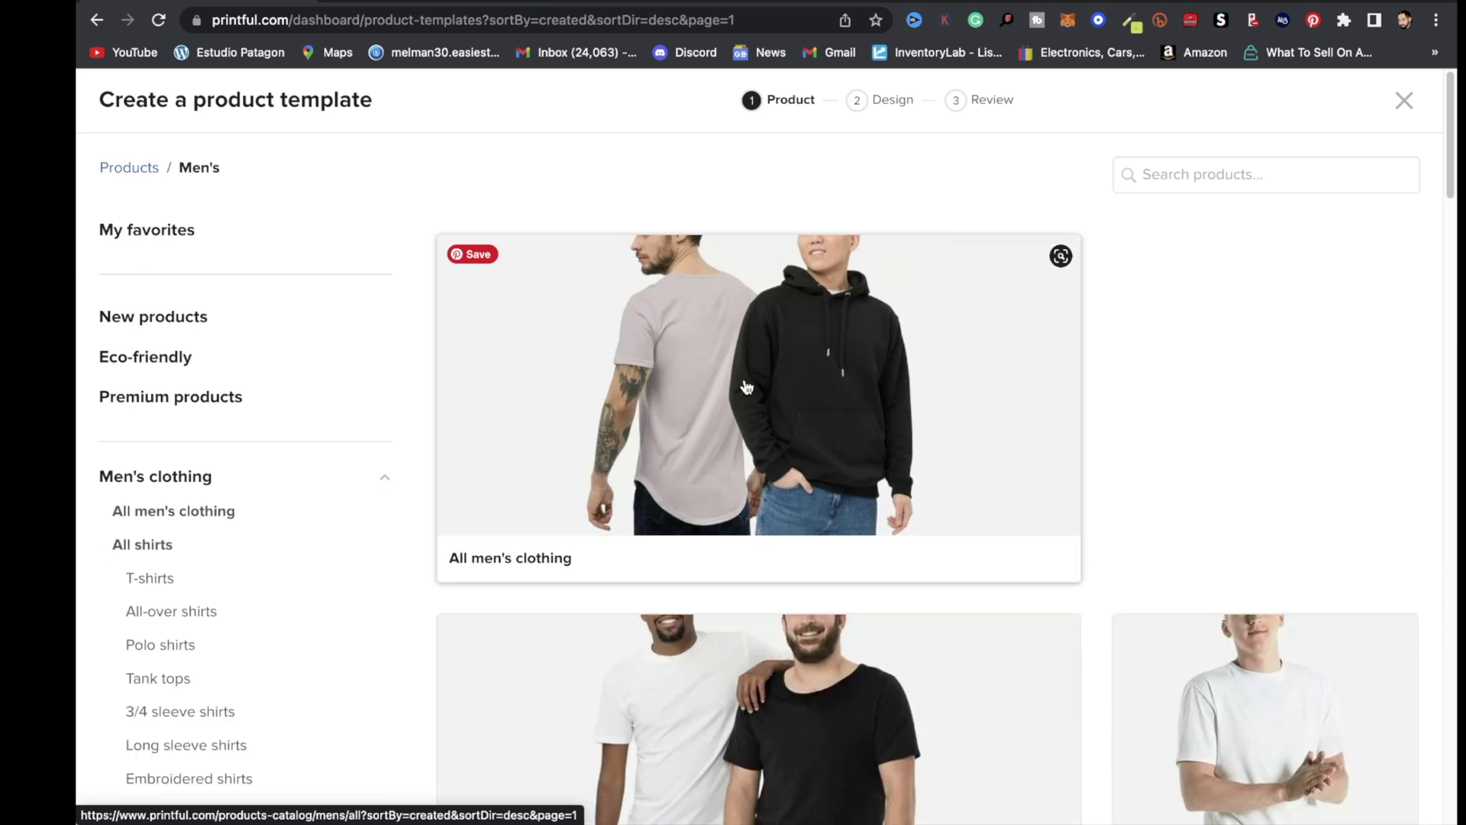
{"action": "scroll", "coordinate": [584, 504], "scroll_direction": "down", "scroll_amount": 10}
{"action": "left_click", "coordinate": [576, 424]}
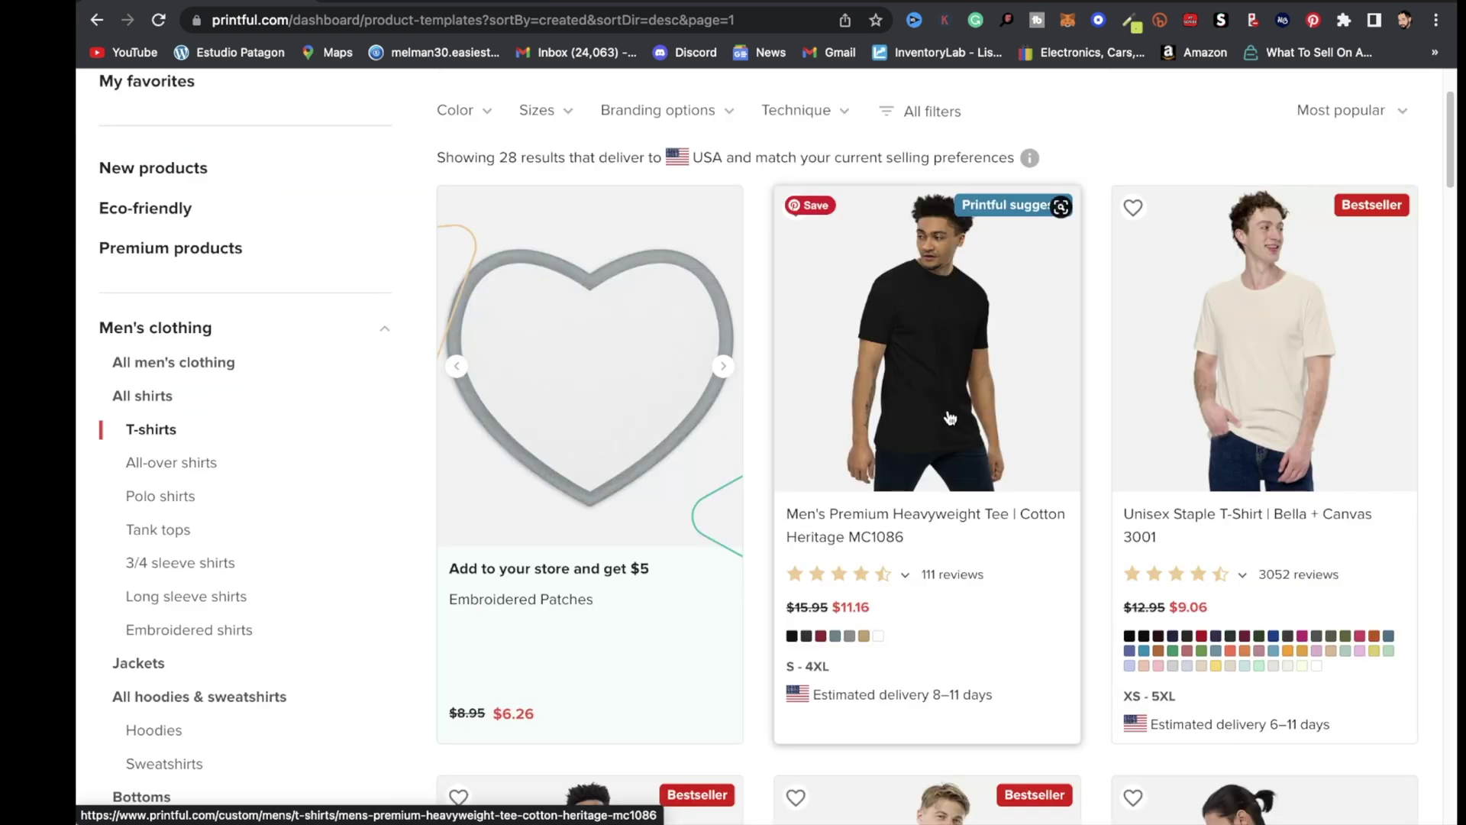
{"action": "left_click", "coordinate": [950, 417]}
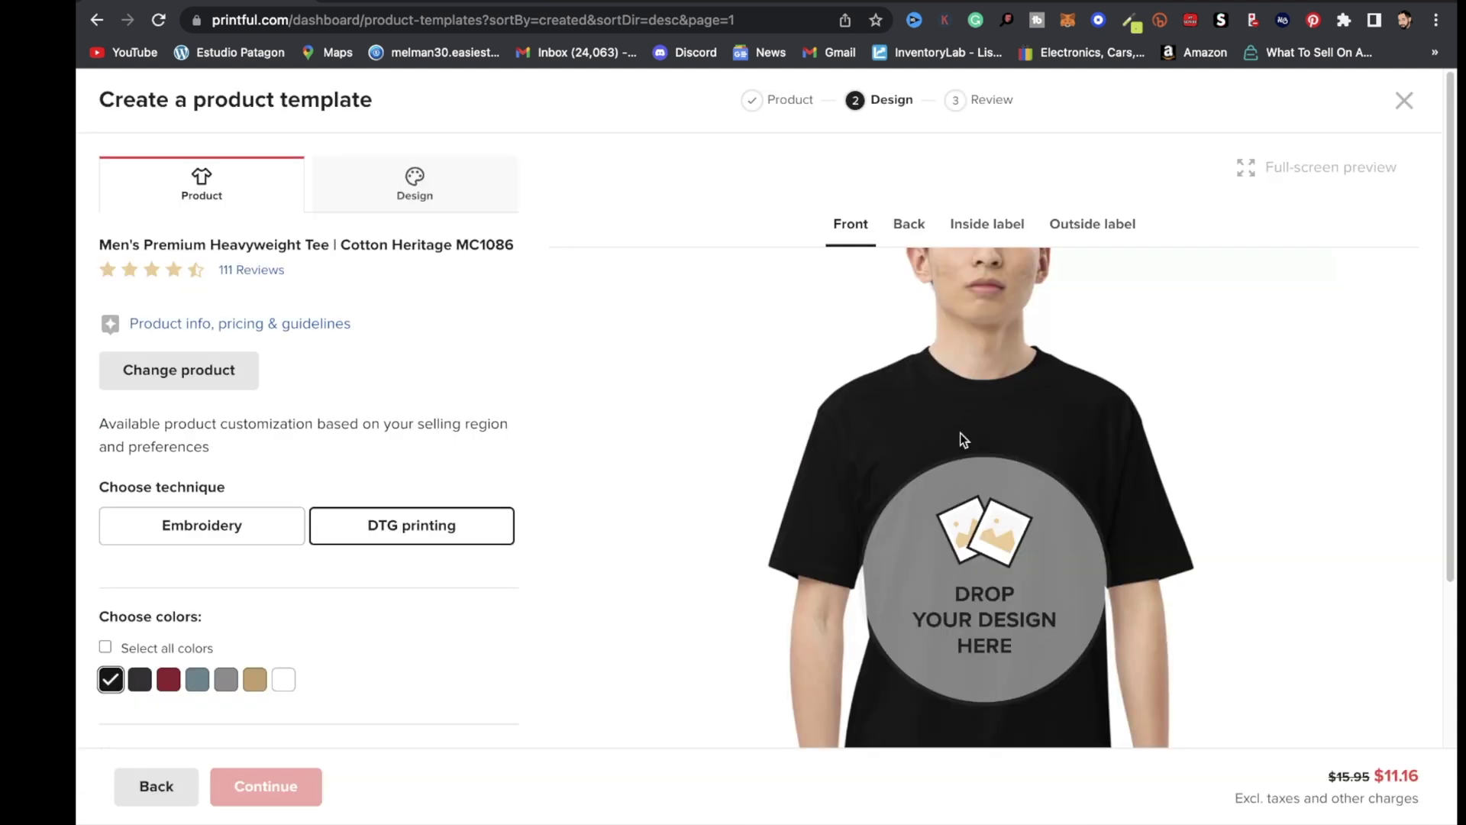
- Add the Happy Halloween quick design from Spooky season to the tee's front and save the product template
{"action": "scroll", "coordinate": [960, 433], "scroll_direction": "down", "scroll_amount": 3}
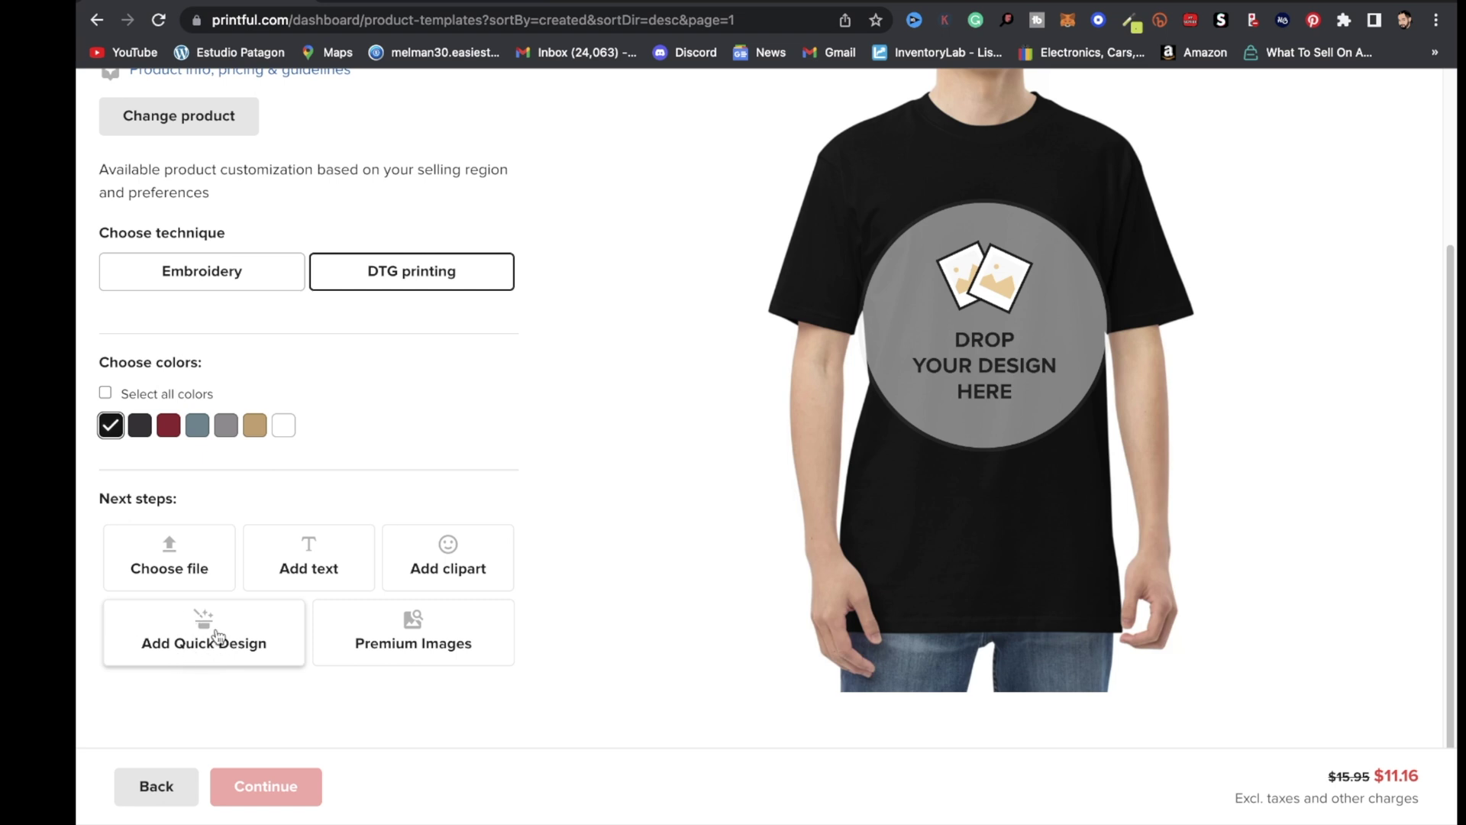
{"action": "left_click", "coordinate": [217, 635]}
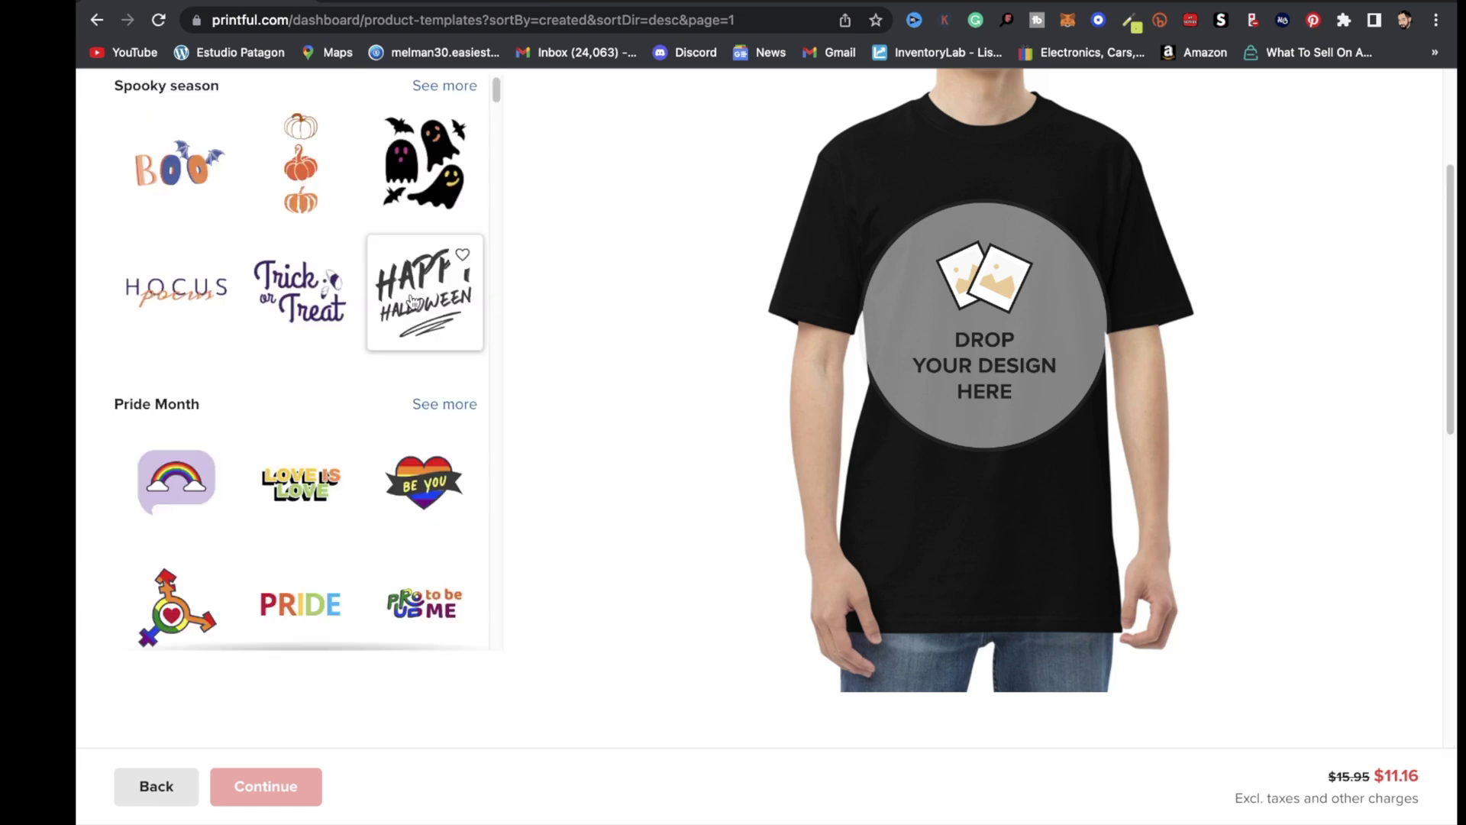
{"action": "left_click", "coordinate": [412, 300]}
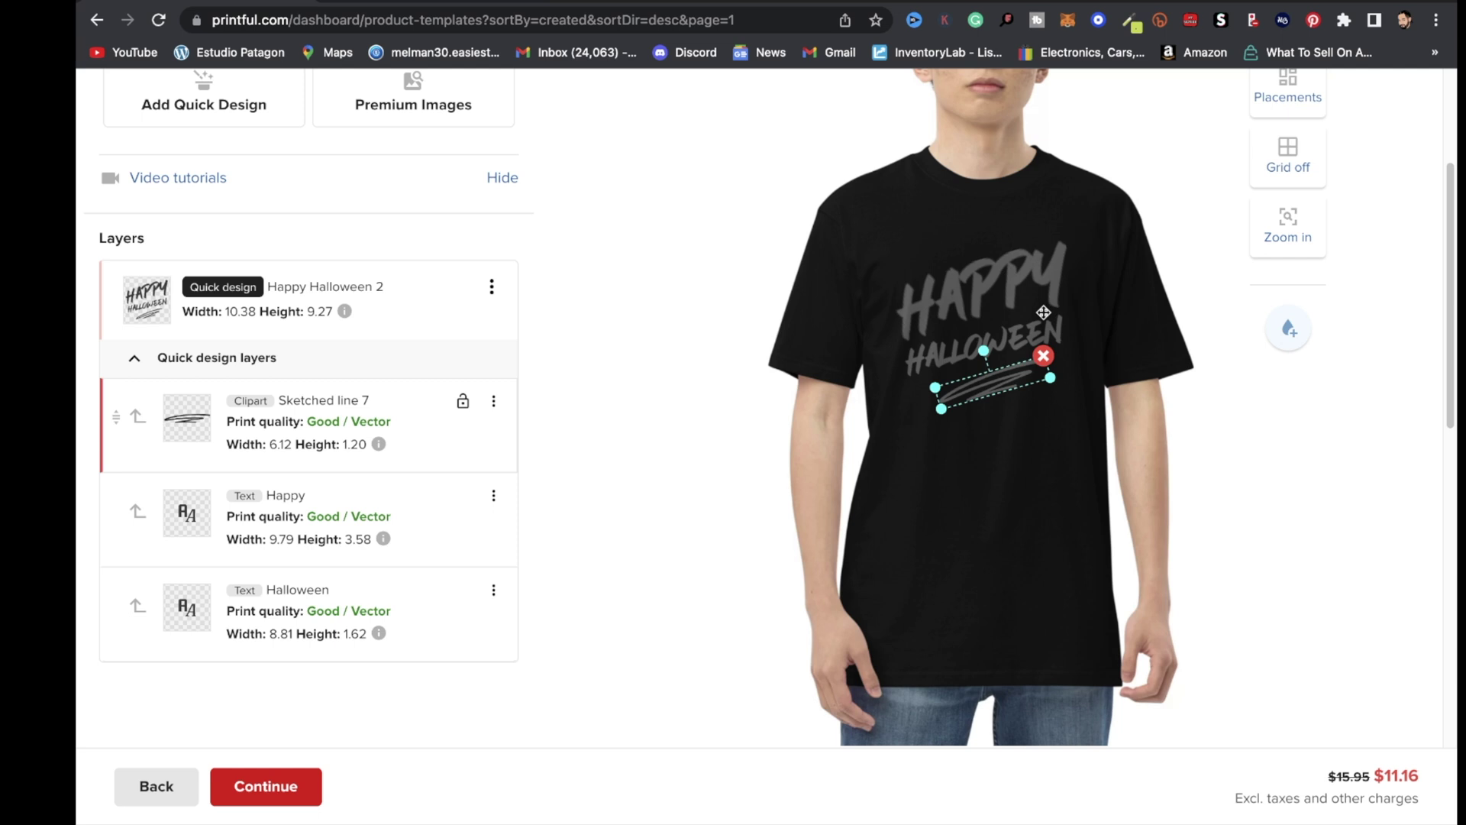
{"action": "left_click", "coordinate": [275, 794]}
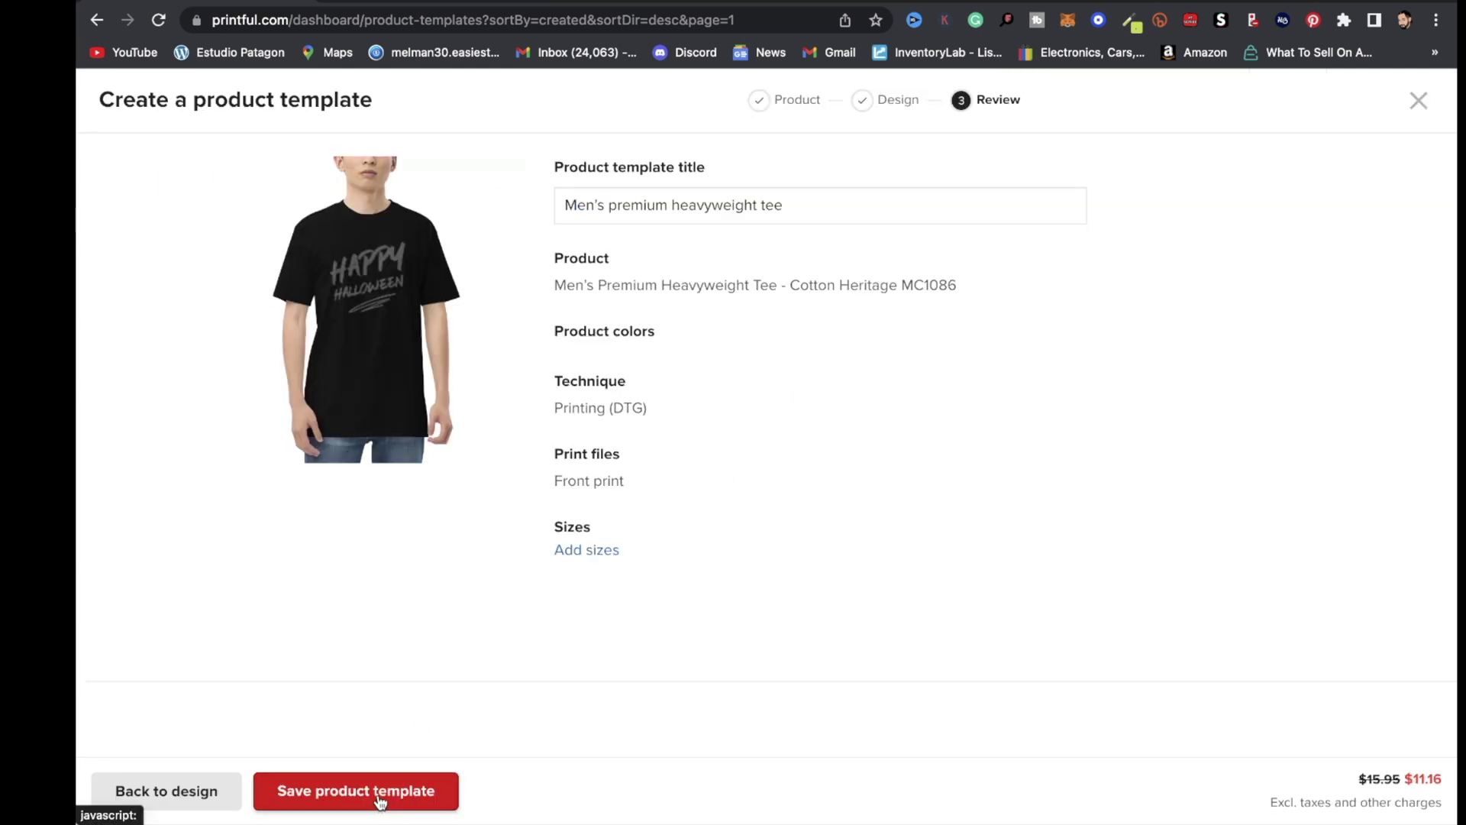
{"action": "left_click", "coordinate": [355, 791]}
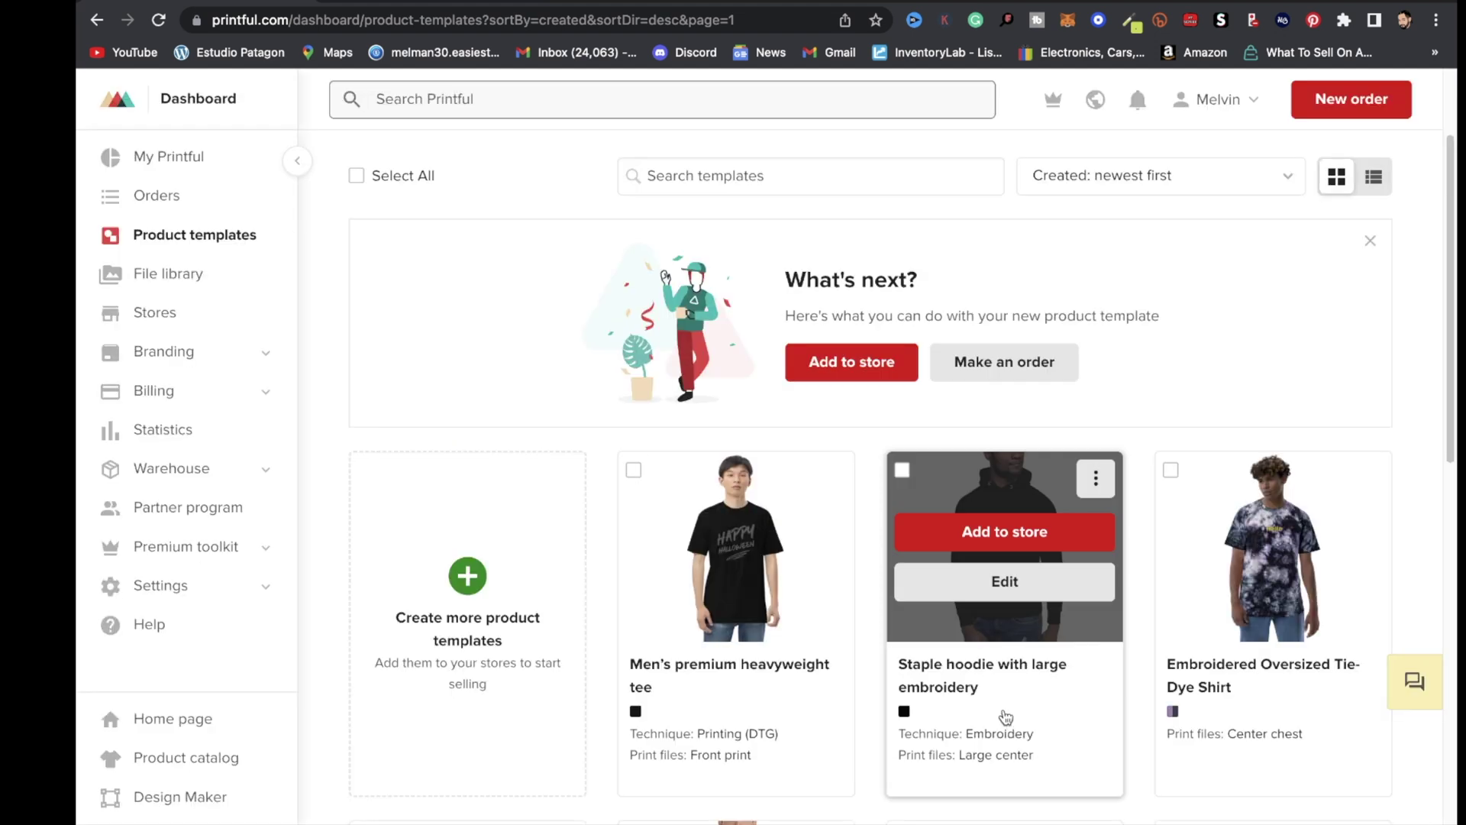
- Generate downloadable mockups of the Men's premium heavyweight tee template, including the Flat mockups style alongside Men's mockups
{"action": "mouse_move", "coordinate": [756, 615]}
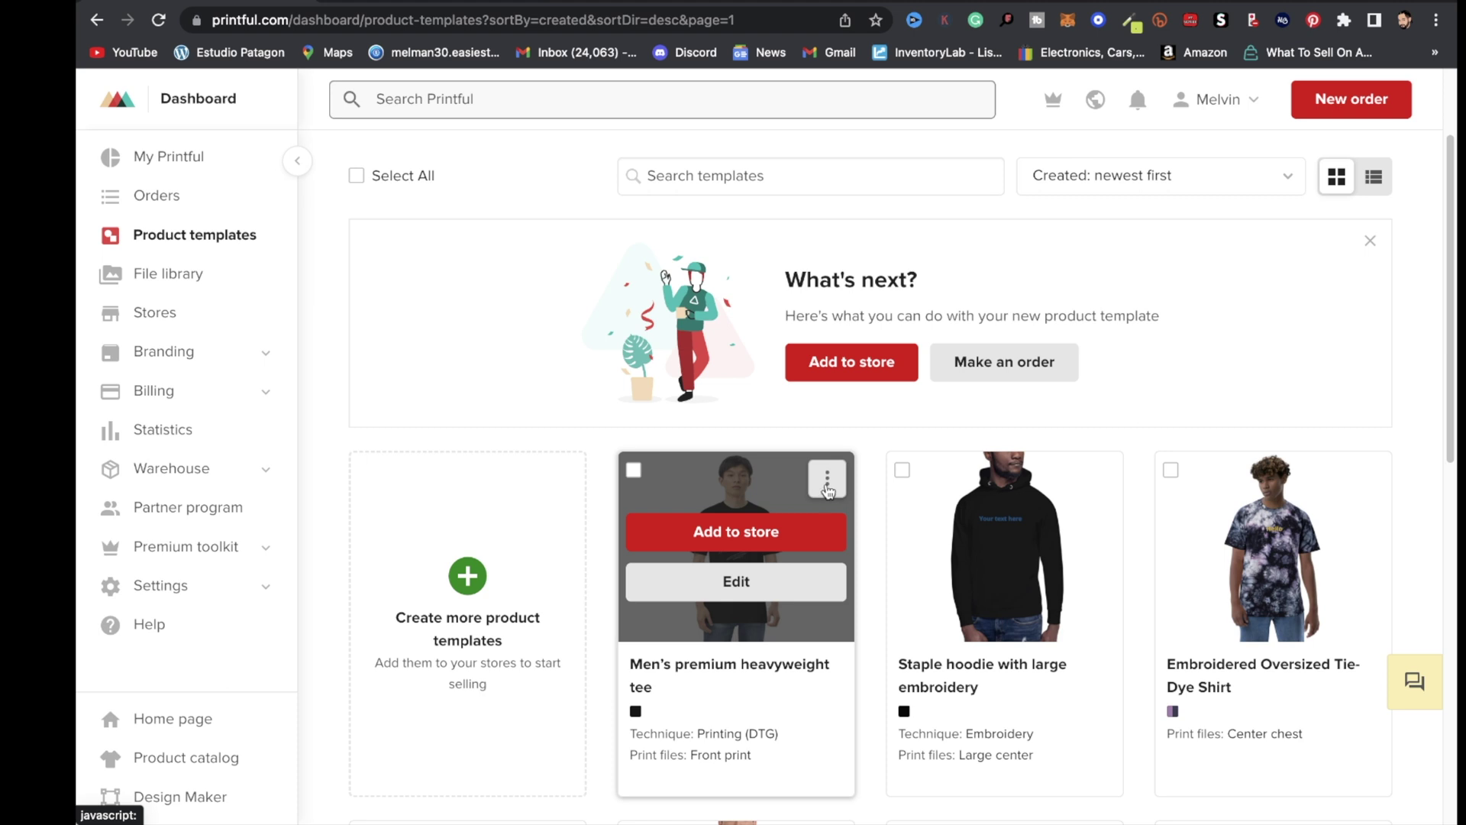
{"action": "left_click", "coordinate": [825, 488]}
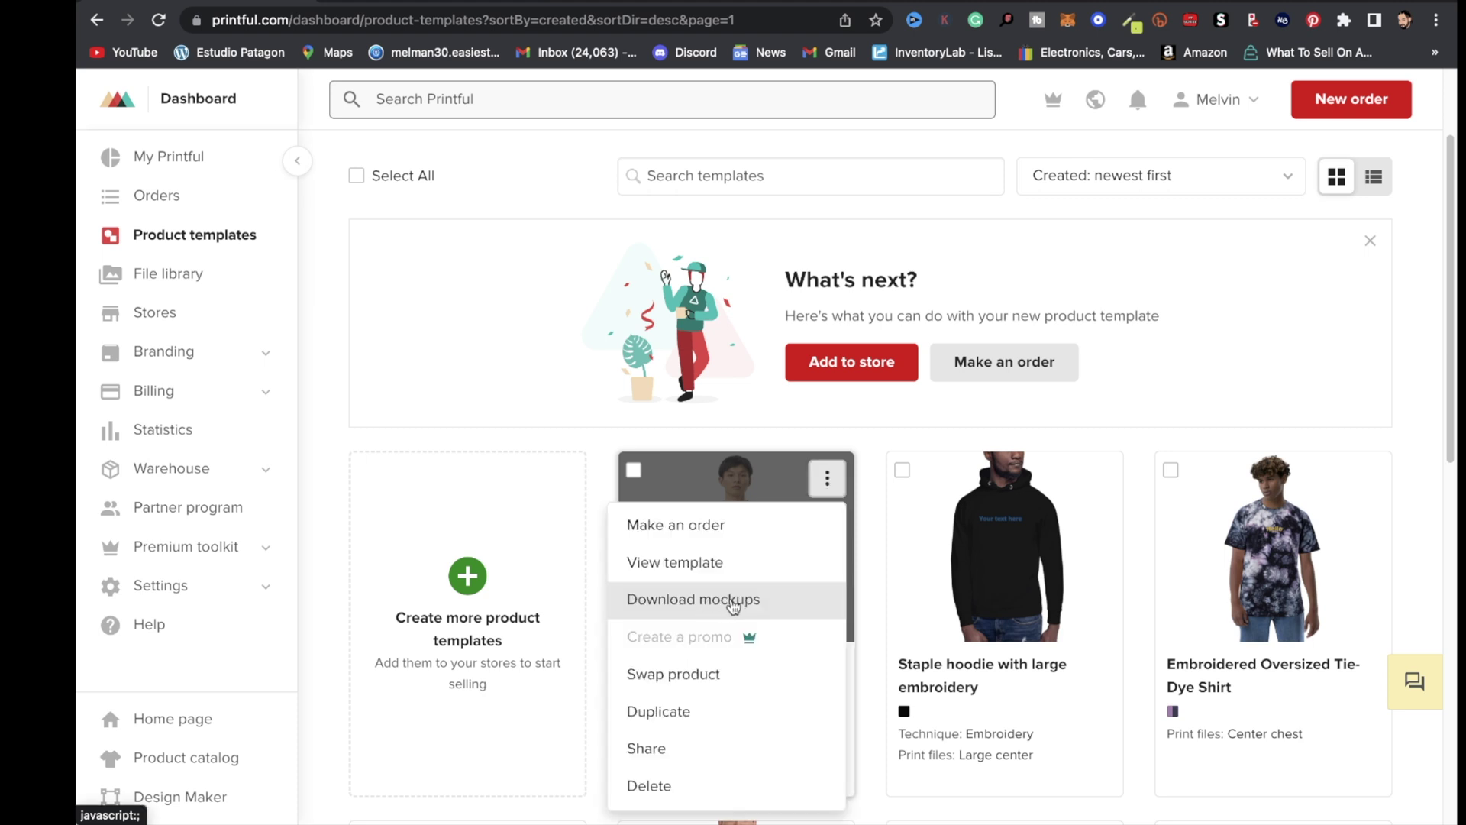
{"action": "left_click", "coordinate": [732, 607]}
{"action": "left_click", "coordinate": [1036, 288]}
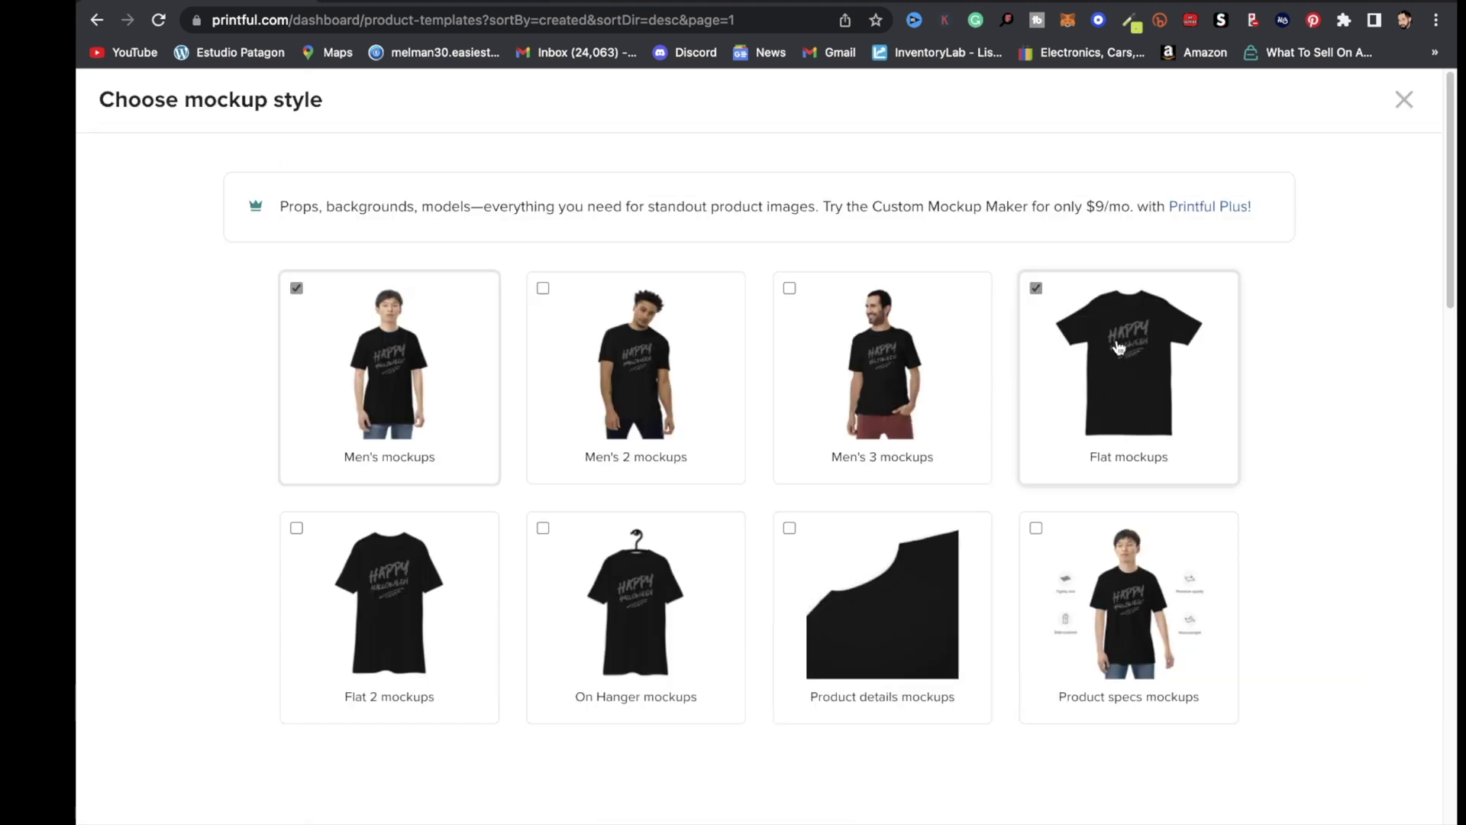
{"action": "scroll", "coordinate": [269, 794], "scroll_direction": "down", "scroll_amount": 15}
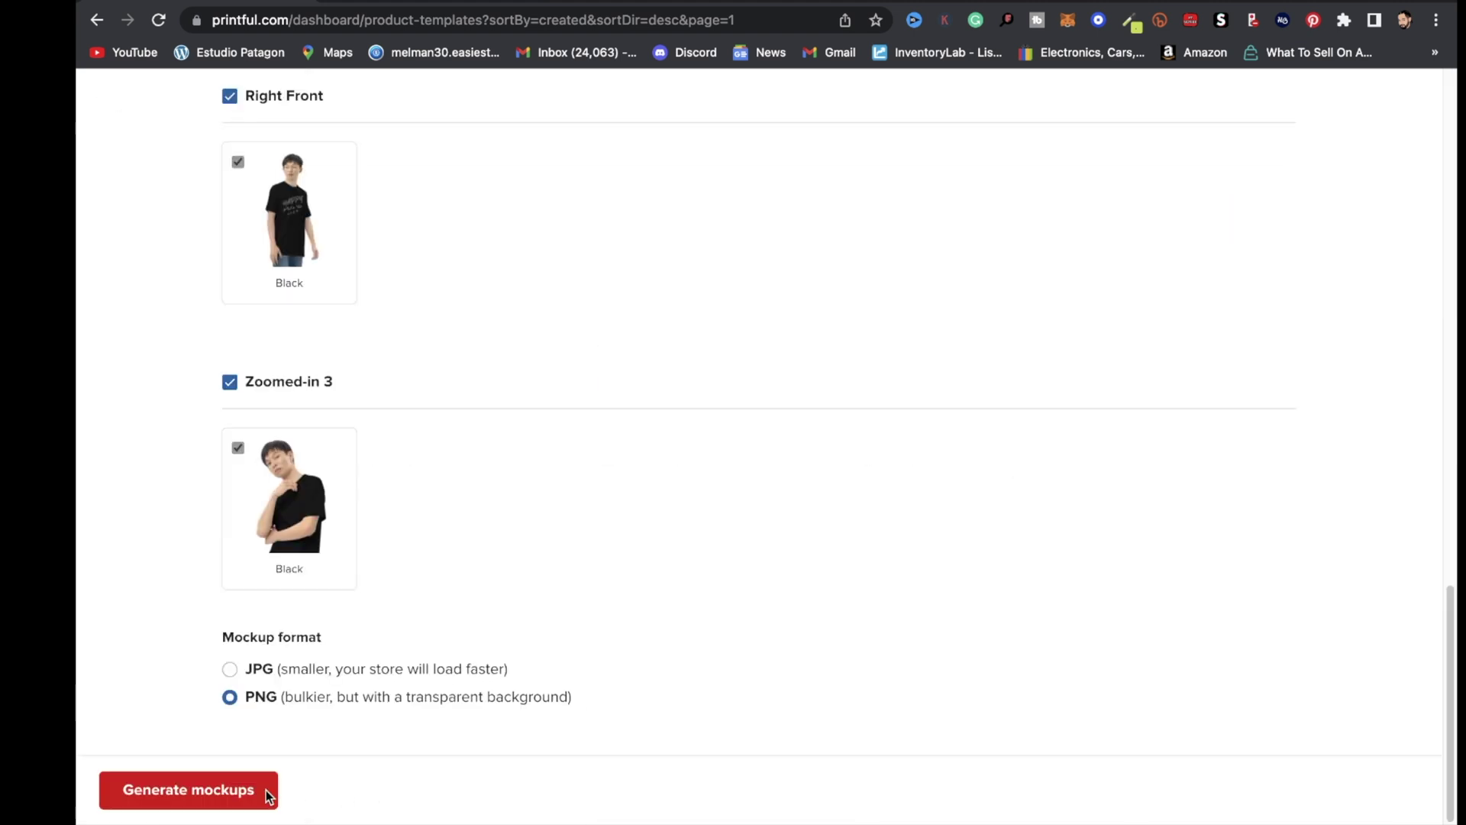
{"action": "left_click", "coordinate": [196, 802]}
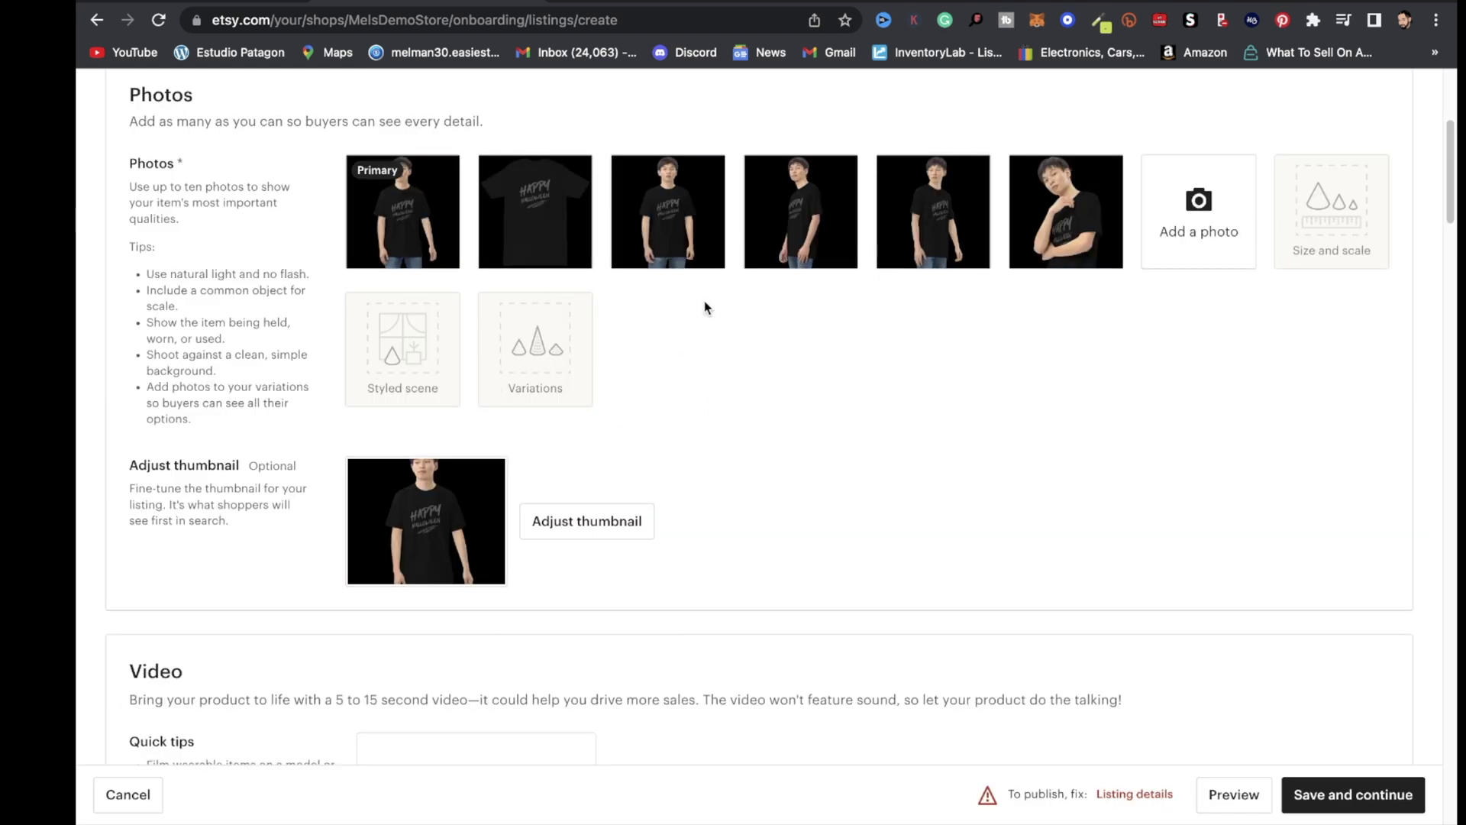
- From the Etsy listing's empty title, switch to Printful, open the Men's premium heavyweight tee template and copy its full product name
{"action": "scroll", "coordinate": [838, 544], "scroll_direction": "down", "scroll_amount": 8}
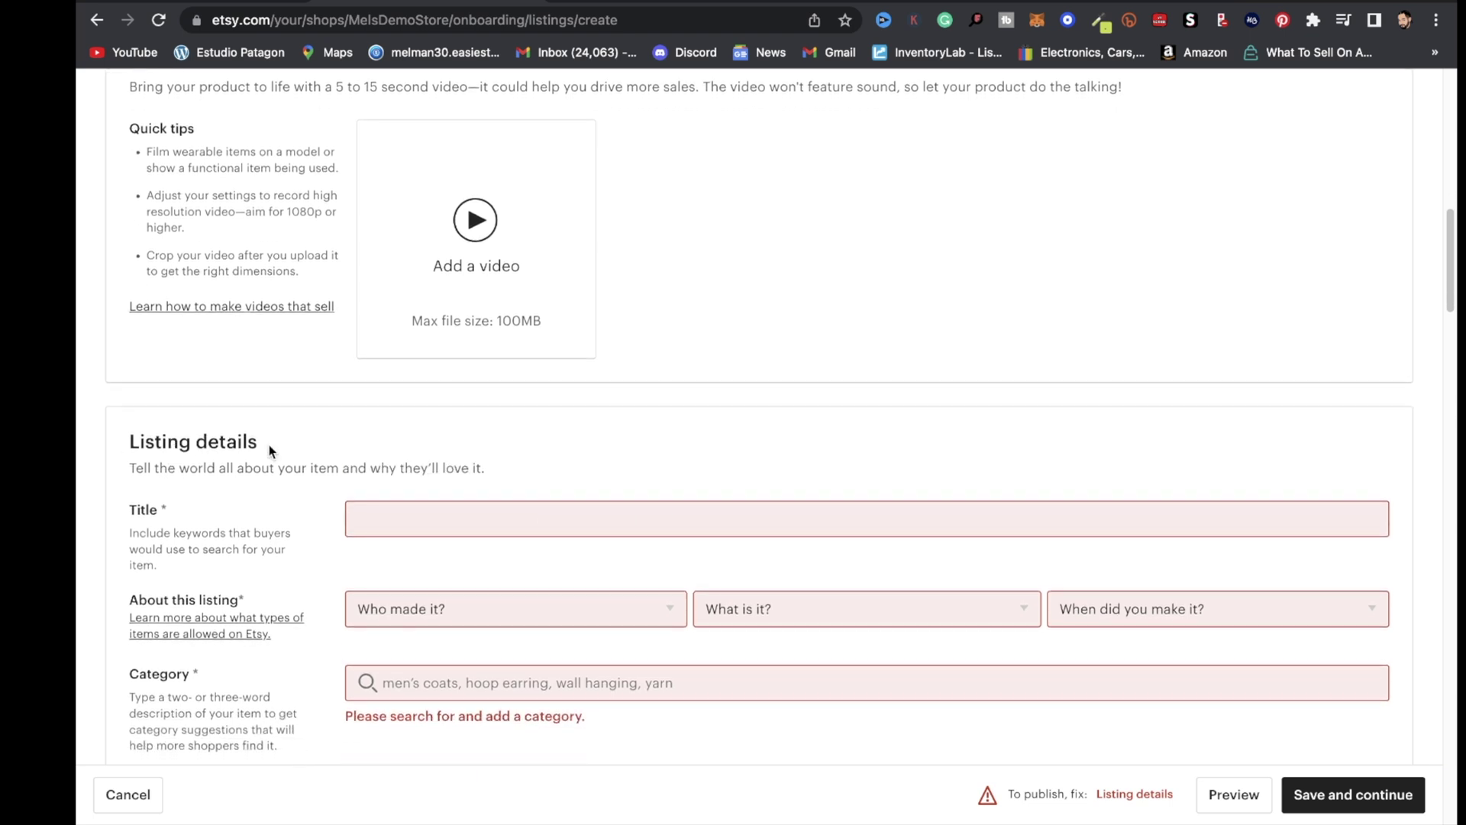
{"action": "left_click", "coordinate": [429, 518]}
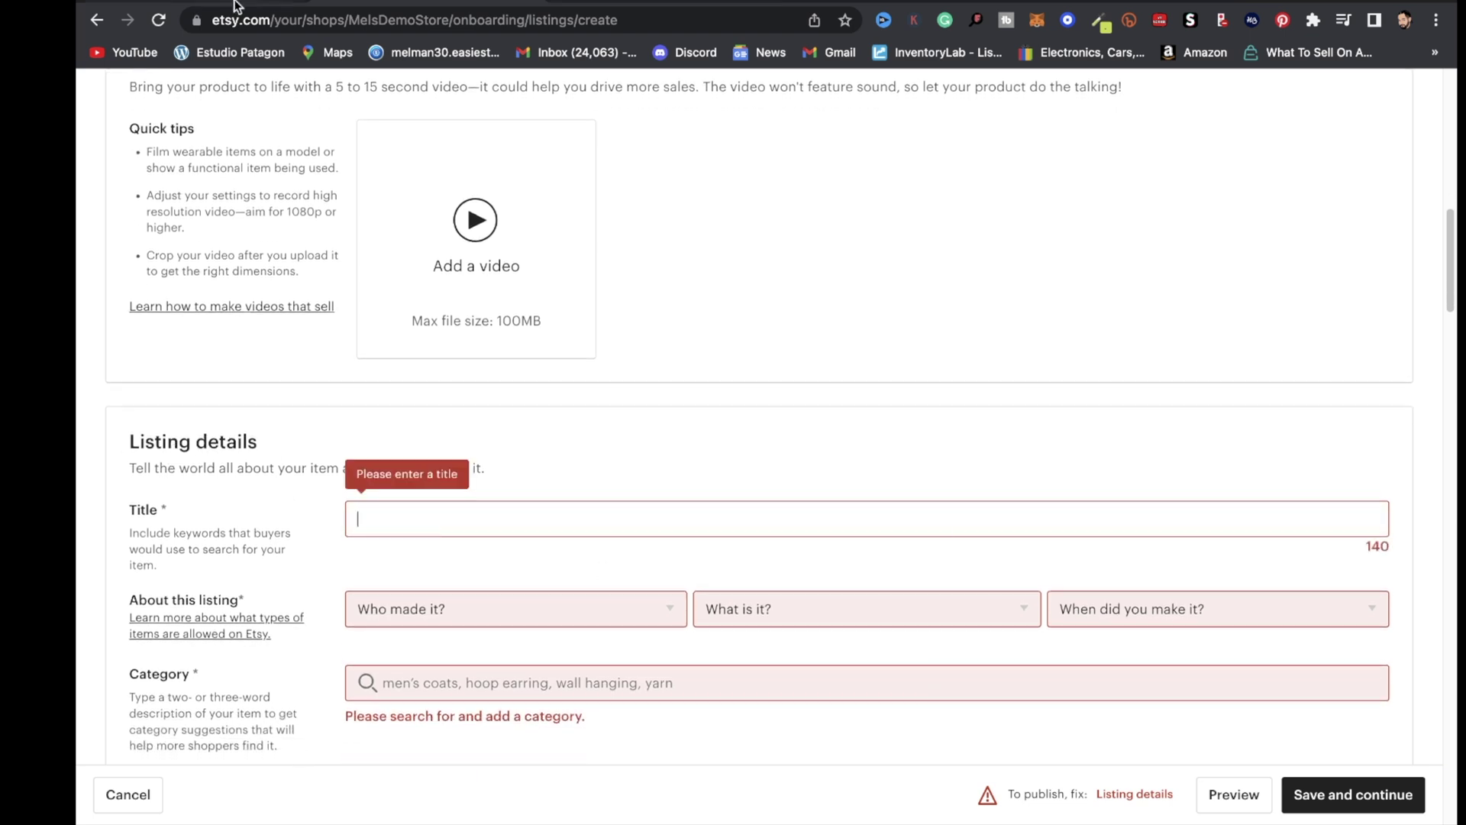
{"action": "left_click", "coordinate": [202, 2]}
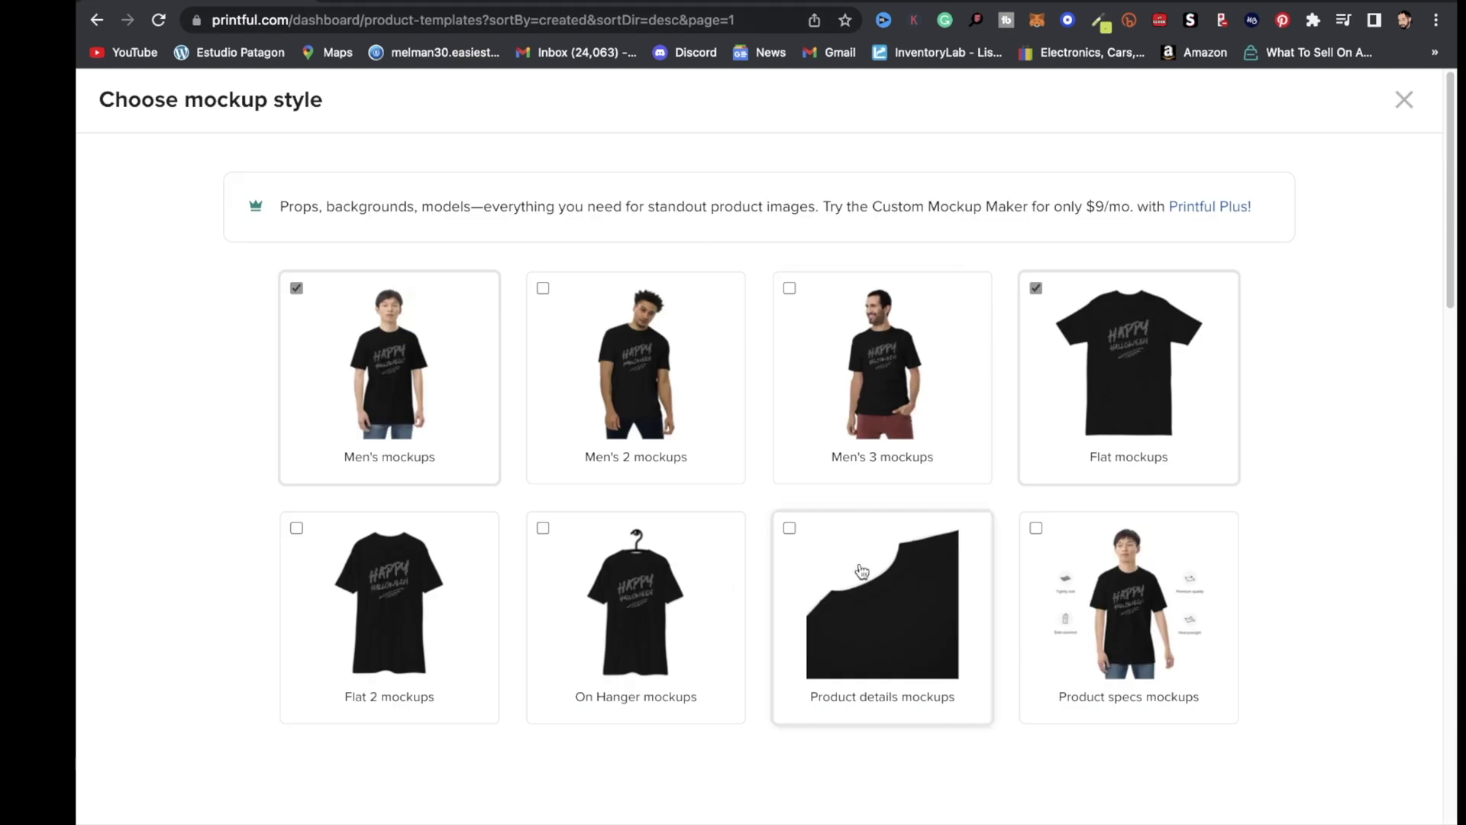
{"action": "left_click", "coordinate": [1391, 98]}
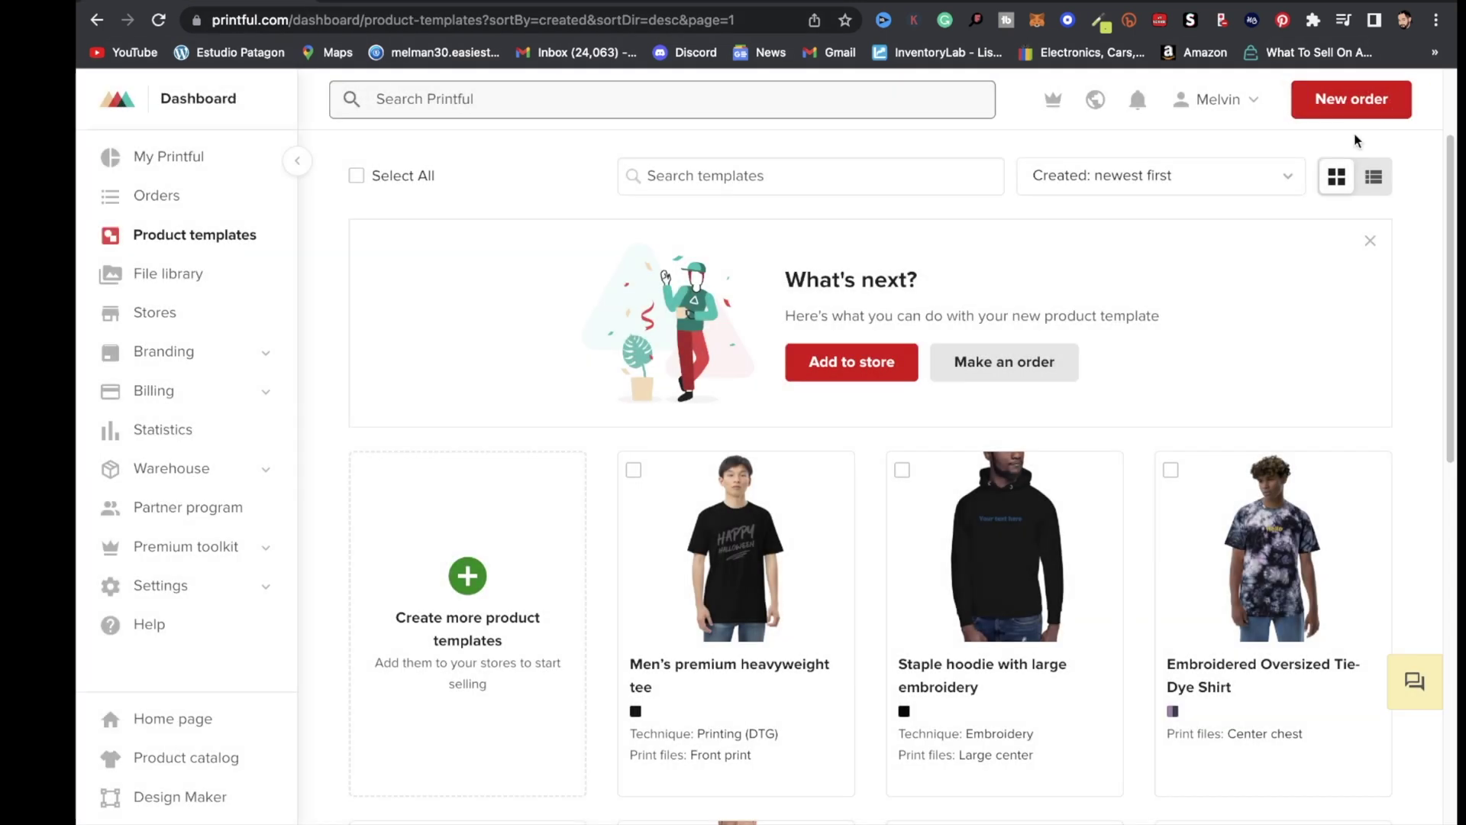
{"action": "left_click", "coordinate": [763, 667]}
{"action": "left_click_drag", "start_coordinate": [718, 301], "coordinate": [1122, 301]}
{"action": "key", "text": "ctrl+c"}
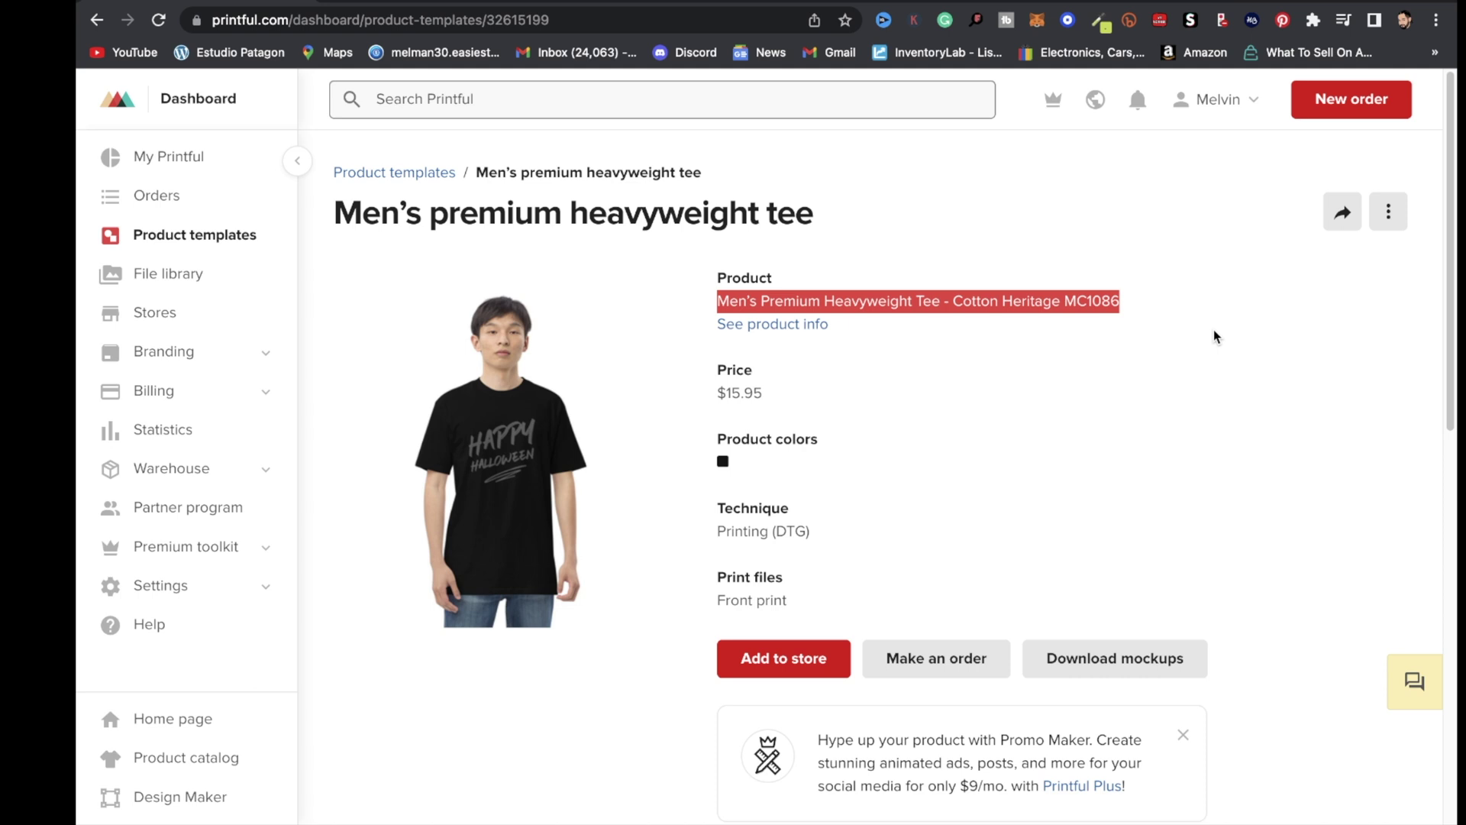
- Switch back to Etsy and paste "Men's Premium Heavyweight Tee - Cotton Heritage MC1086" as the listing title
{"action": "key", "text": "ctrl+Tab"}
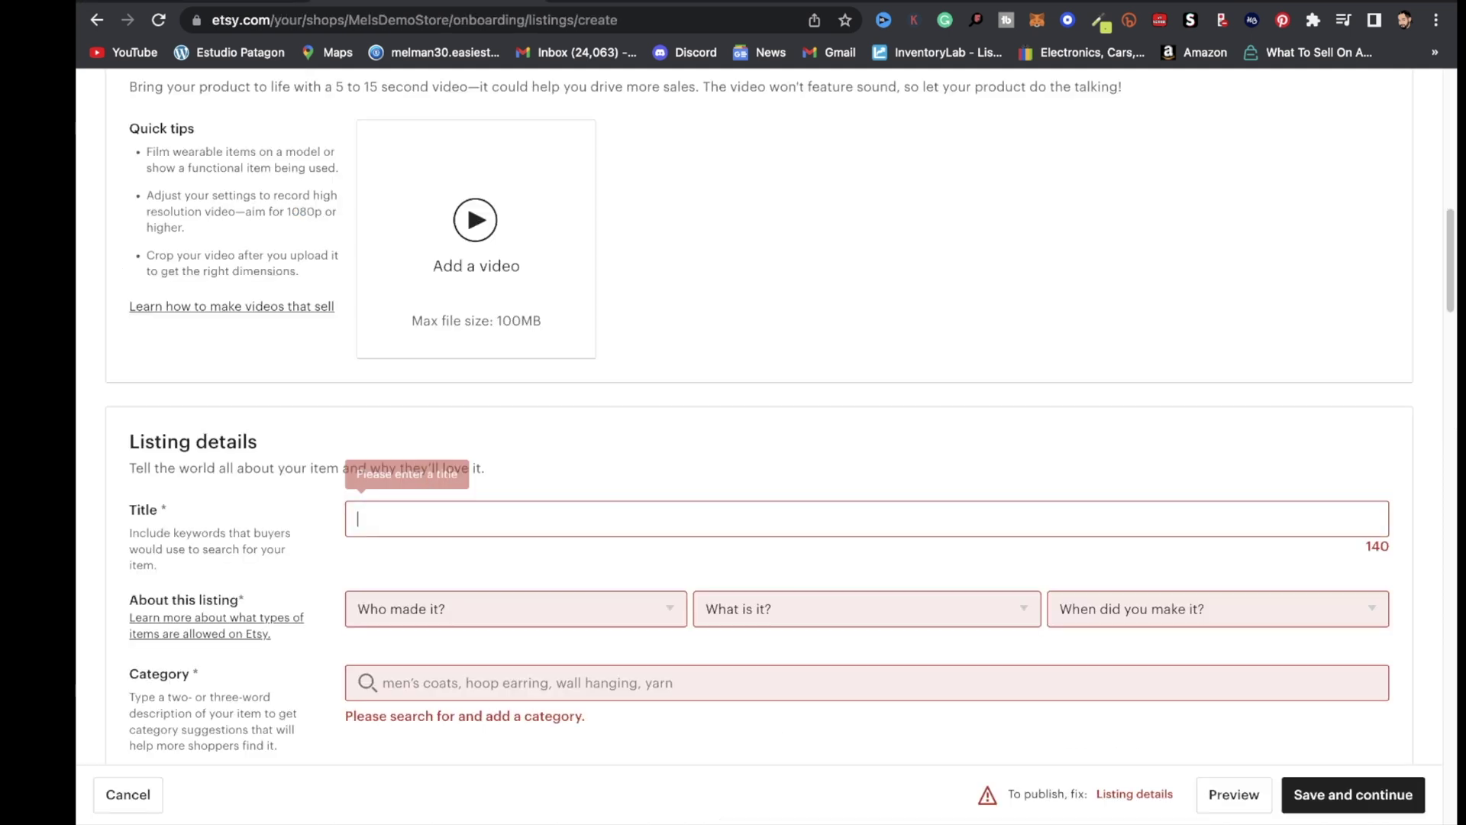
{"action": "left_click", "coordinate": [515, 523]}
{"action": "key", "text": "ctrl+v"}
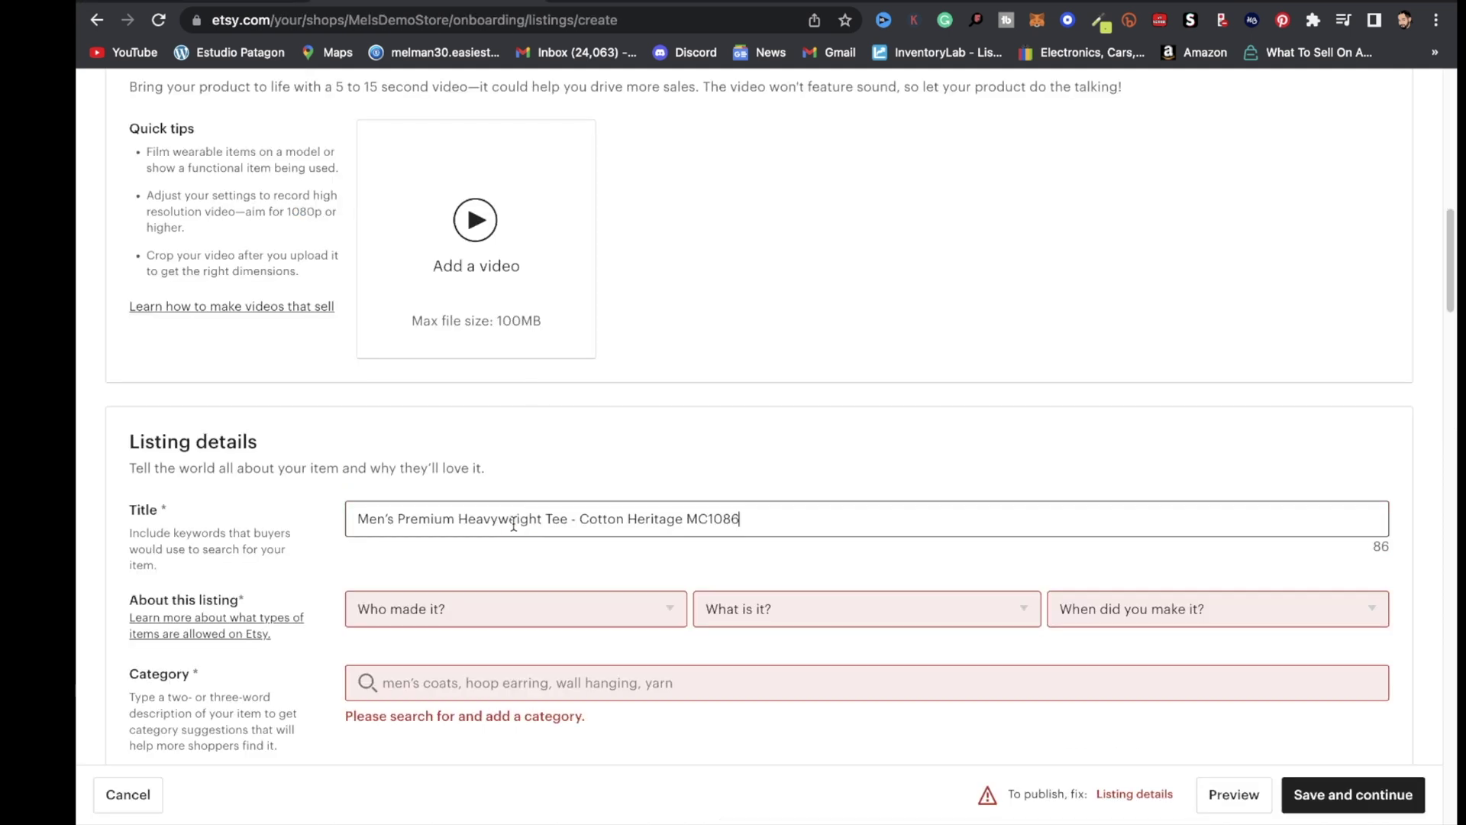
{"action": "key", "text": "Tab"}
- Describe the listing as made by another company or person, a finished product, and Made To Order
{"action": "left_click", "coordinate": [657, 609]}
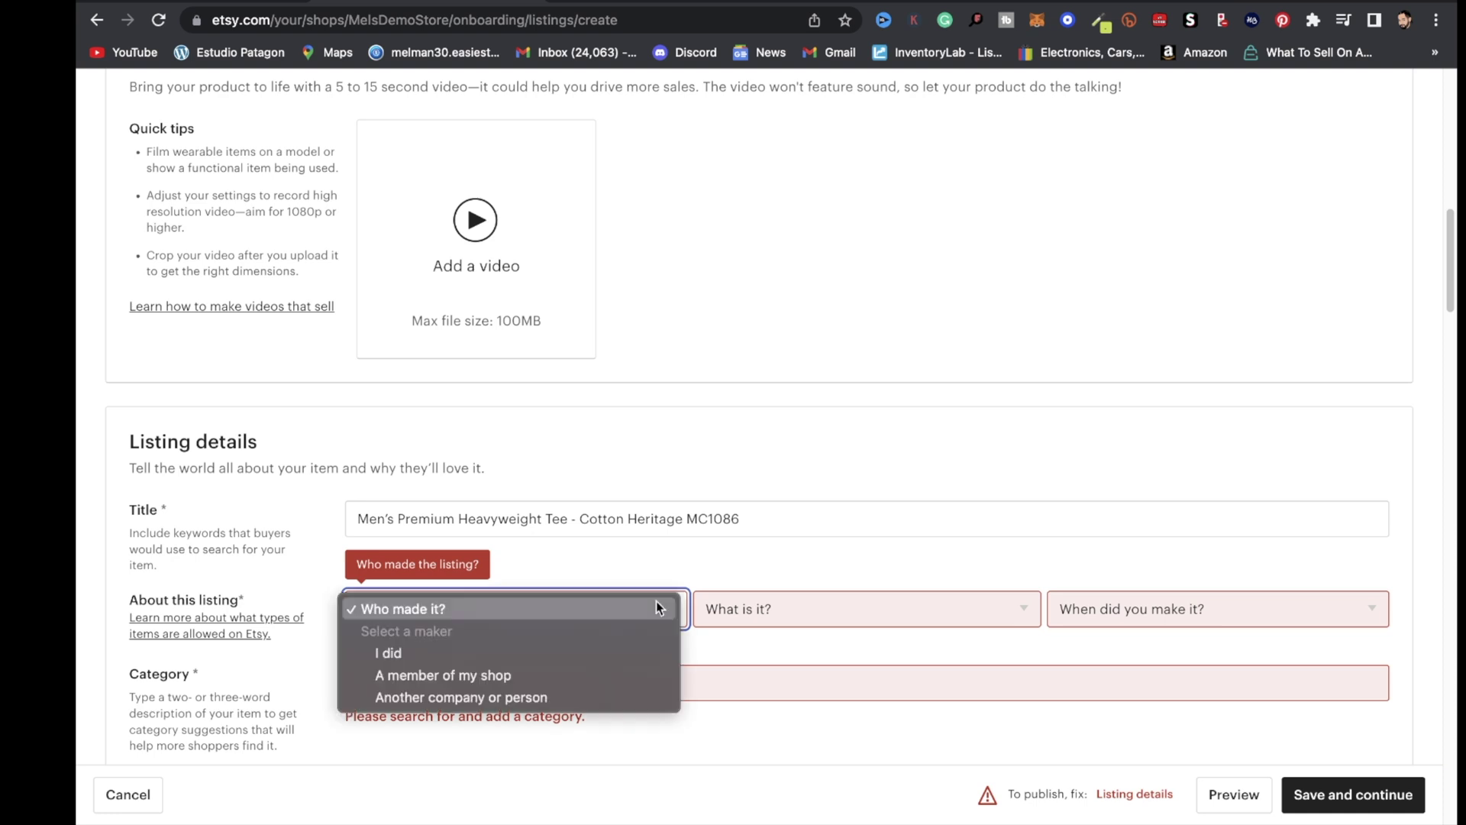
{"action": "left_click", "coordinate": [510, 693]}
{"action": "left_click", "coordinate": [888, 611]}
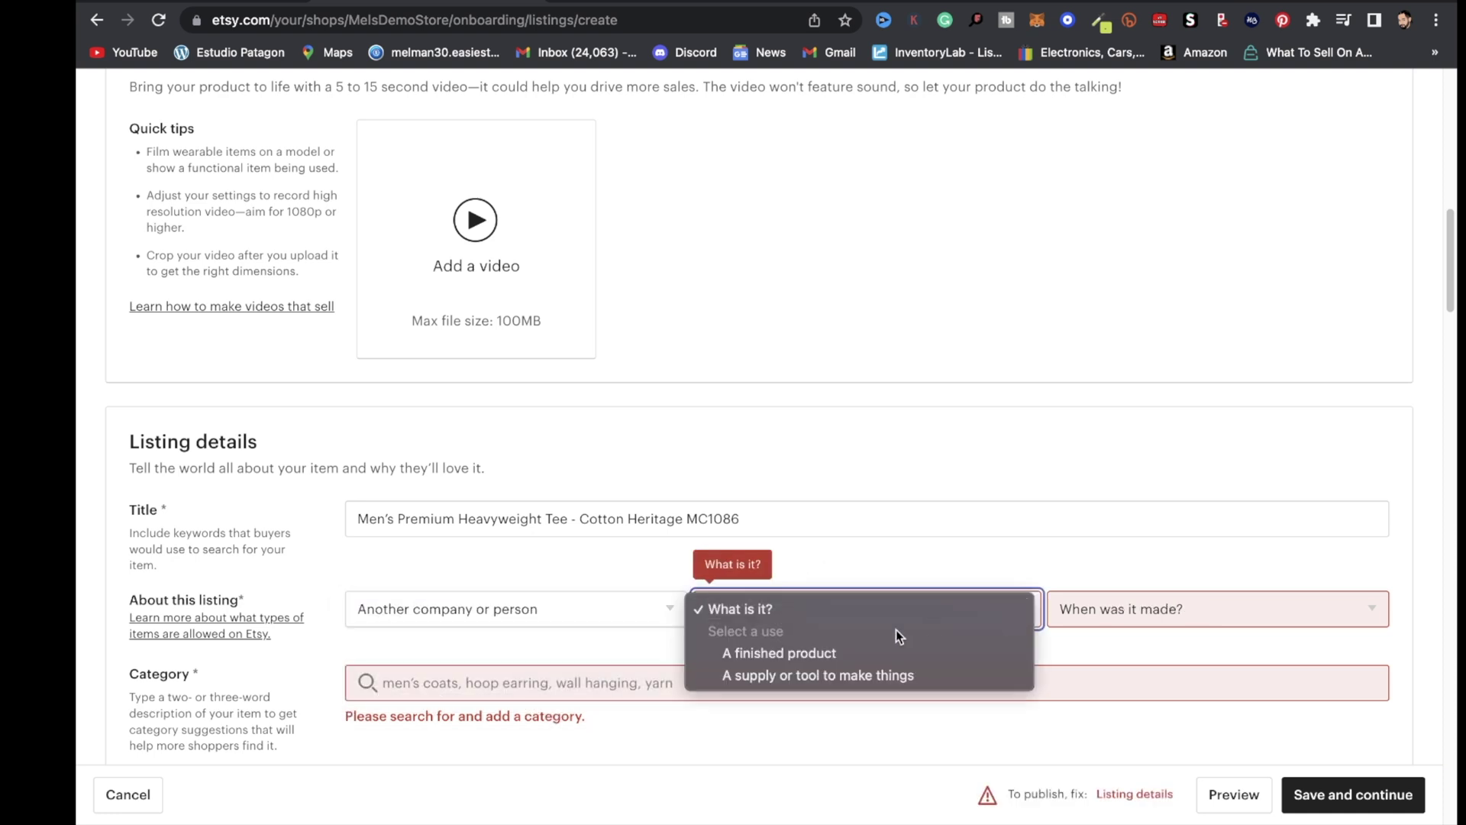
{"action": "left_click", "coordinate": [832, 652]}
{"action": "left_click", "coordinate": [1272, 610]}
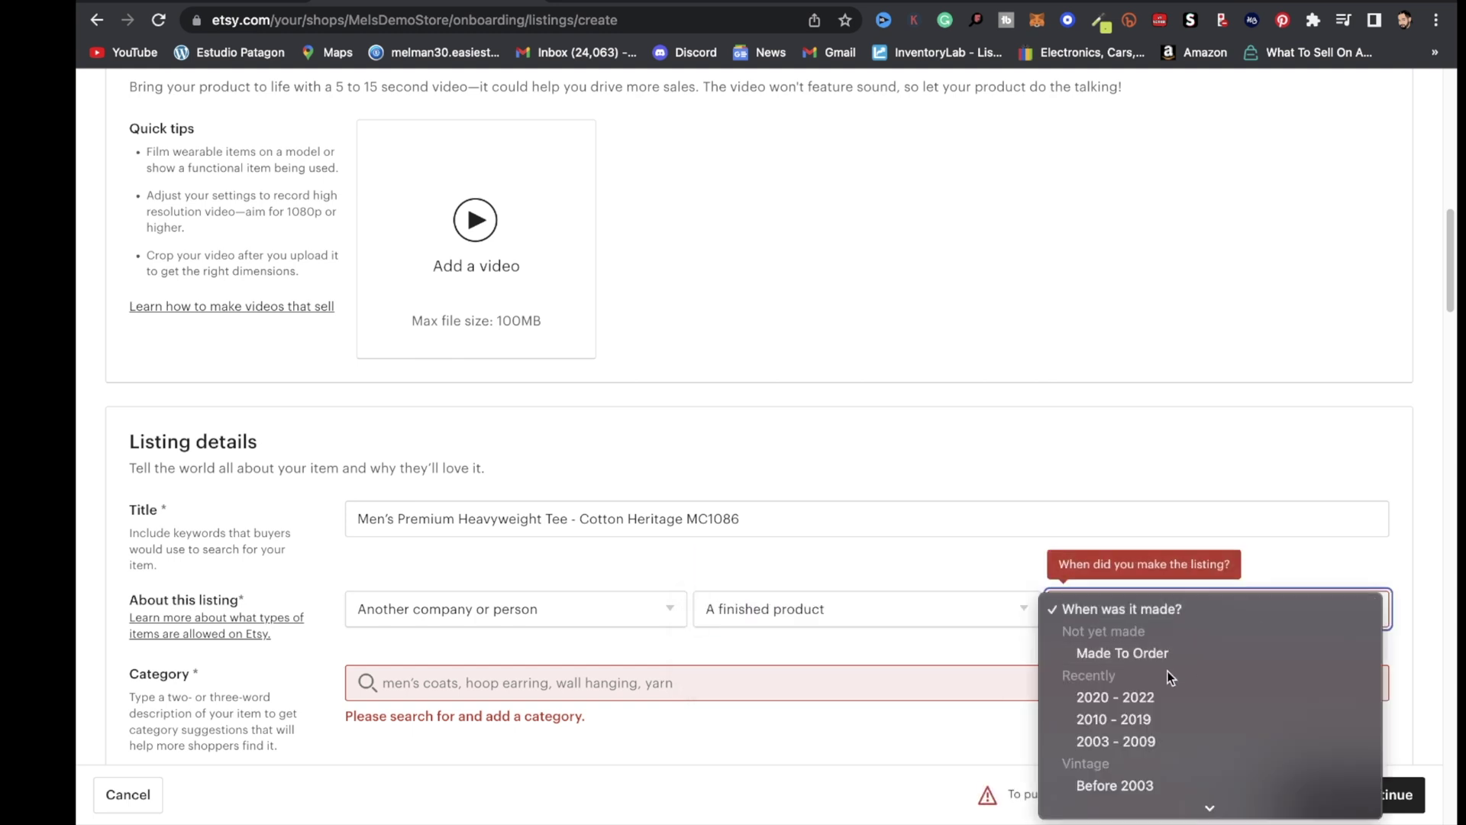
{"action": "left_click", "coordinate": [1157, 653]}
- Set the listing's category to T-shirts
{"action": "scroll", "coordinate": [444, 399], "scroll_direction": "down", "scroll_amount": 4}
{"action": "left_click", "coordinate": [428, 418]}
{"action": "type", "text": "T-shirts"}
{"action": "left_click", "coordinate": [488, 447]}
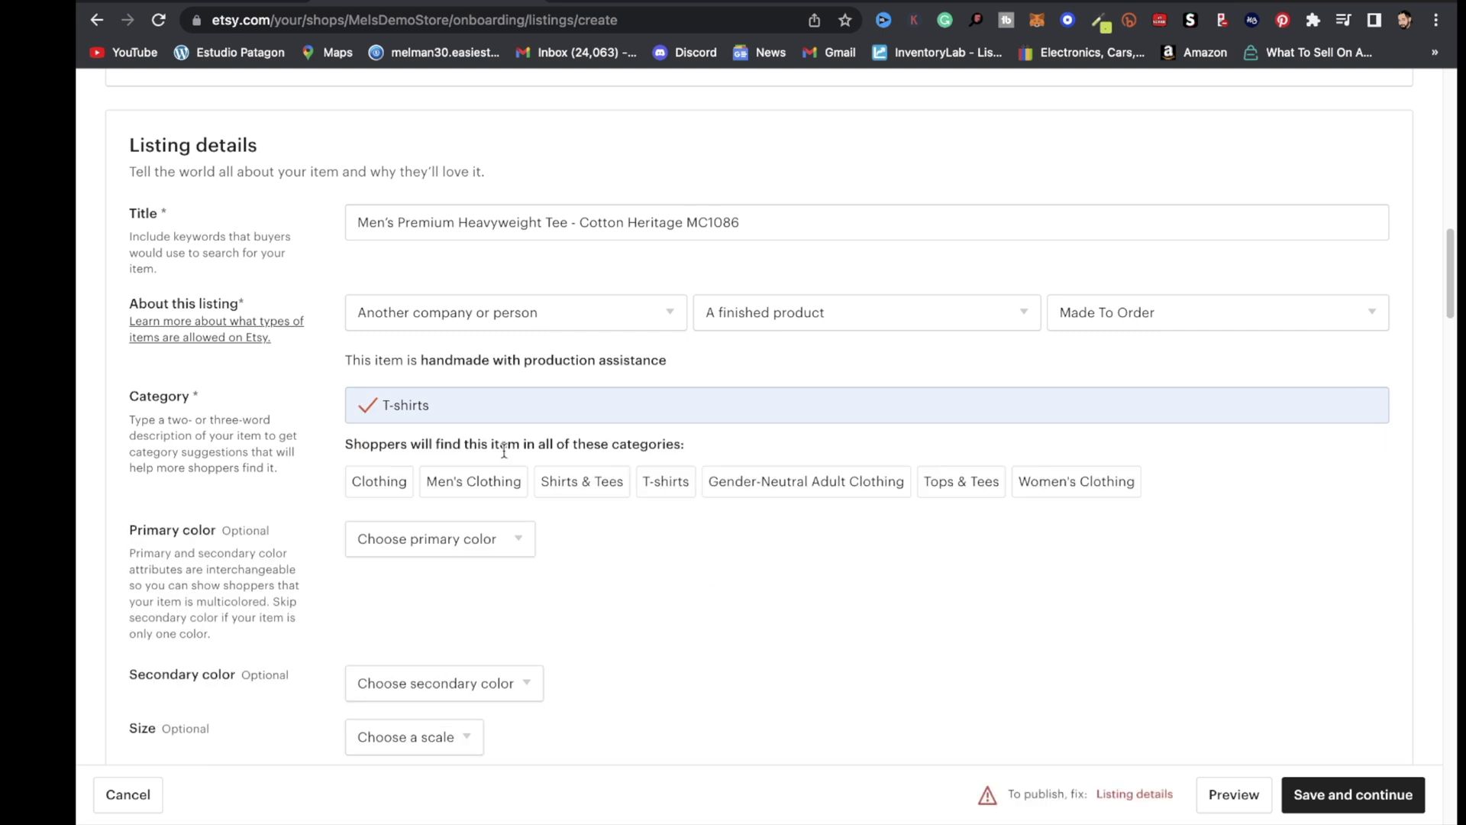
- Copy the tee's description from its Printful product info and paste it into the Etsy listing's description
{"action": "scroll", "coordinate": [748, 470], "scroll_direction": "down", "scroll_amount": 14}
{"action": "left_click", "coordinate": [465, 478]}
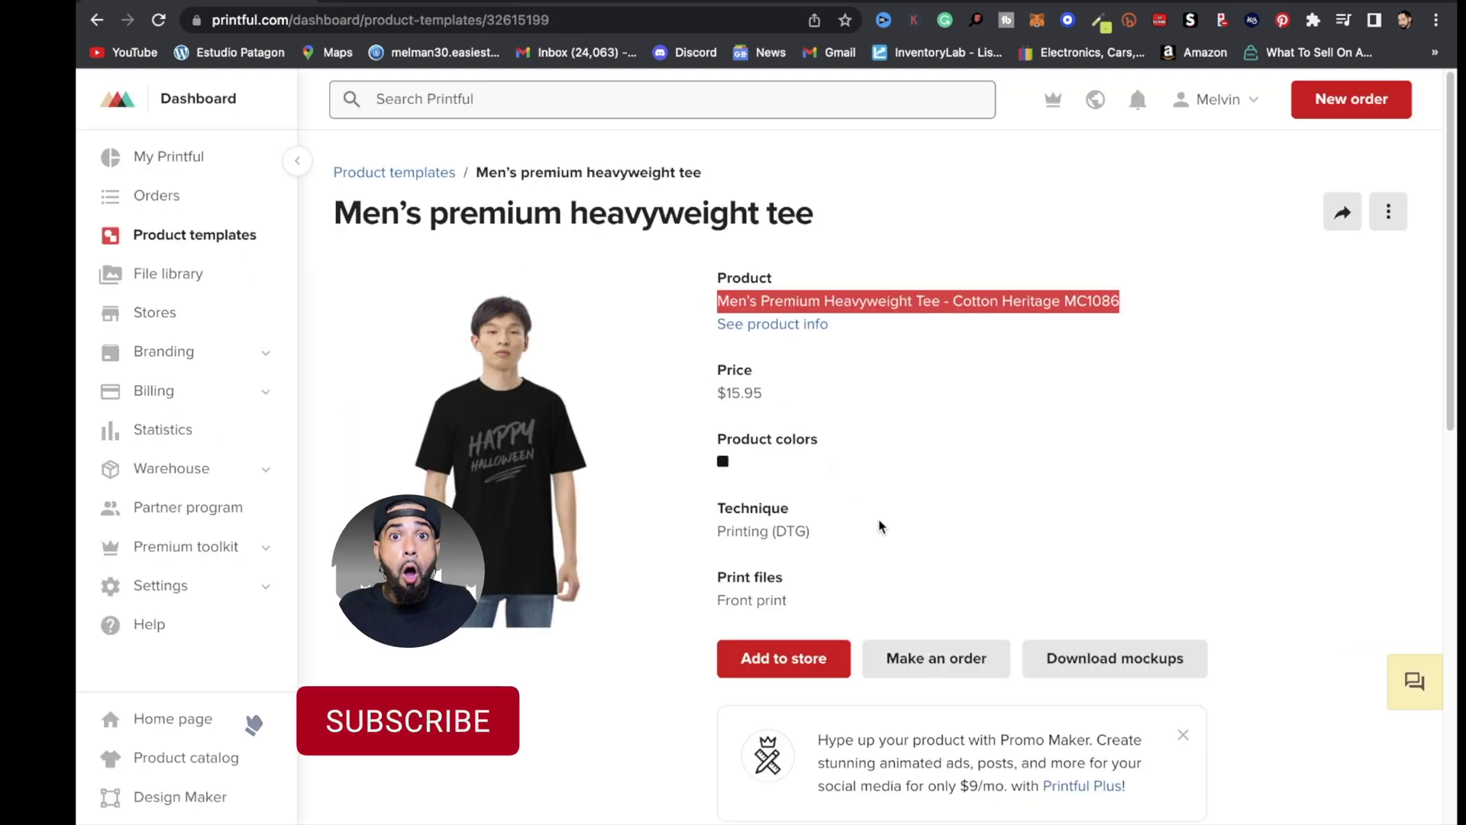
{"action": "scroll", "coordinate": [784, 394], "scroll_direction": "down", "scroll_amount": 3}
{"action": "left_click", "coordinate": [794, 218]}
{"action": "triple_click", "coordinate": [378, 365]}
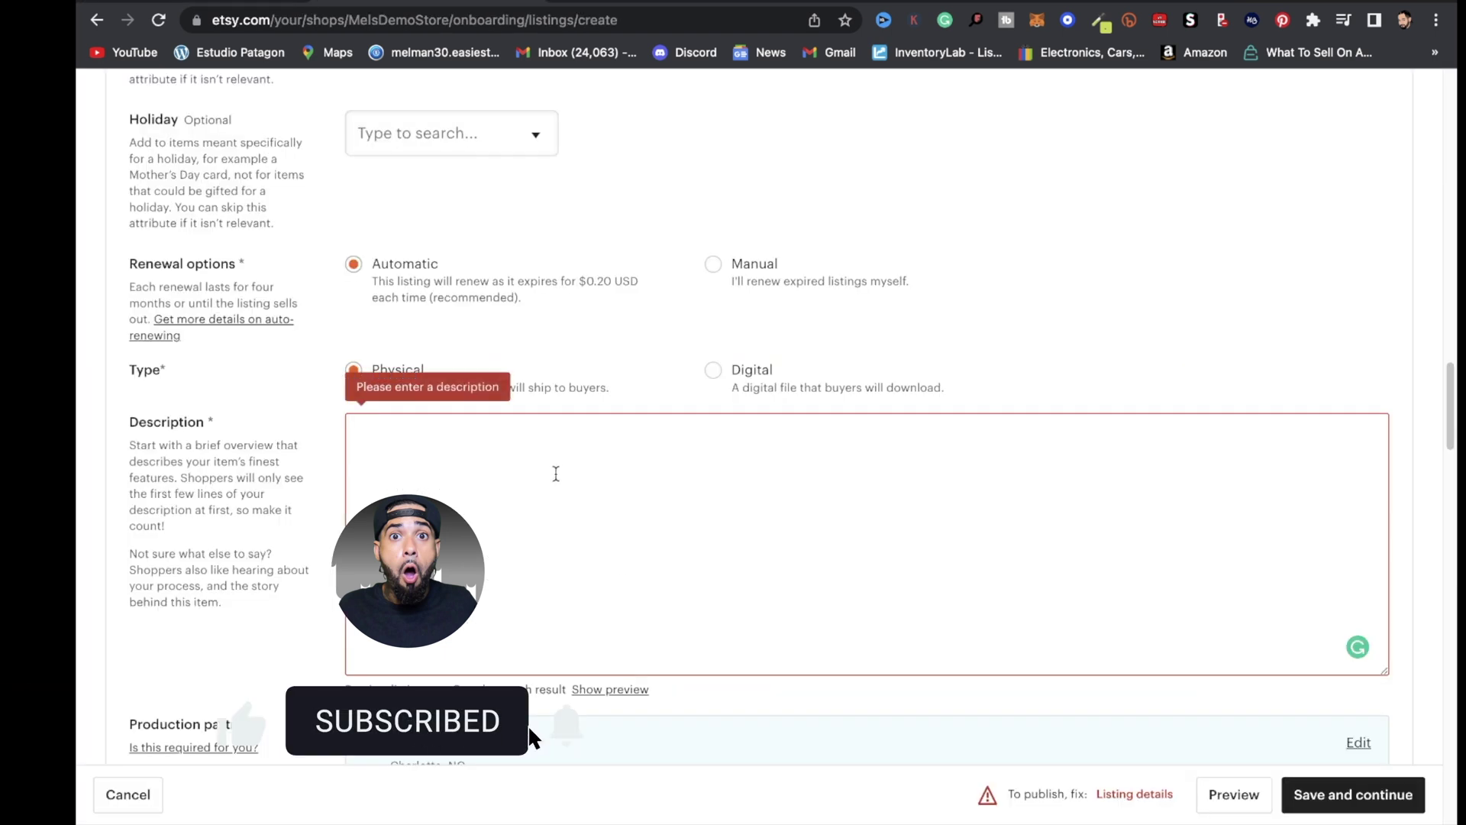
{"action": "type", "text": "Elevate any casual outfit with the Men's Premium Heavyweight Tee. This durable yet soft tee is made of ring-spun cotton and has a classy, structured fit thanks to its heavyweight material. Layer the t-shirt with a jacket or wear it on its own and create an effortlessly cool look."}
- Start a new production partner for the listing and name it Printful
{"action": "scroll", "coordinate": [172, 359], "scroll_direction": "down", "scroll_amount": 5}
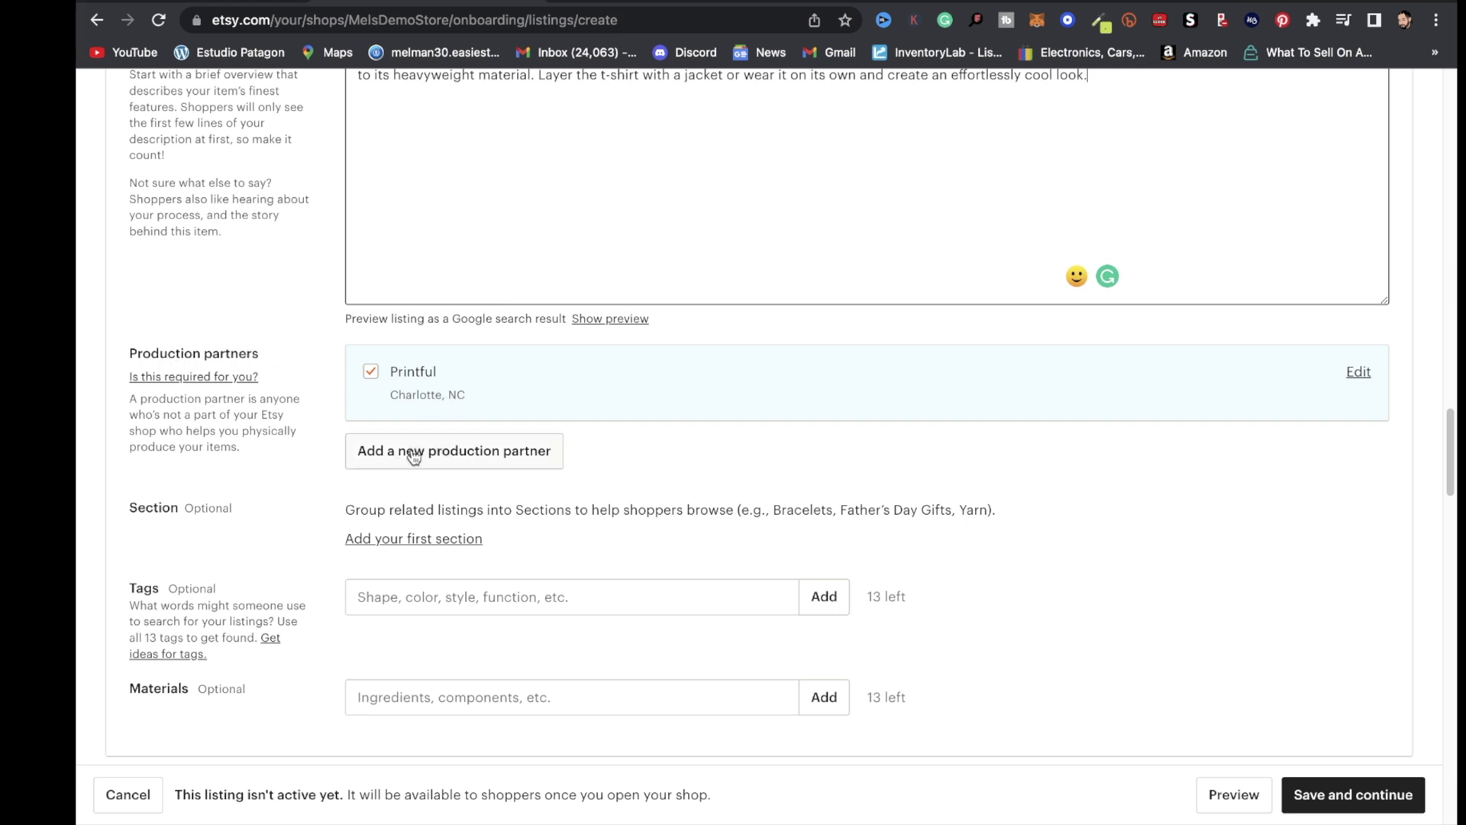
{"action": "left_click", "coordinate": [492, 452]}
{"action": "left_click", "coordinate": [782, 417]}
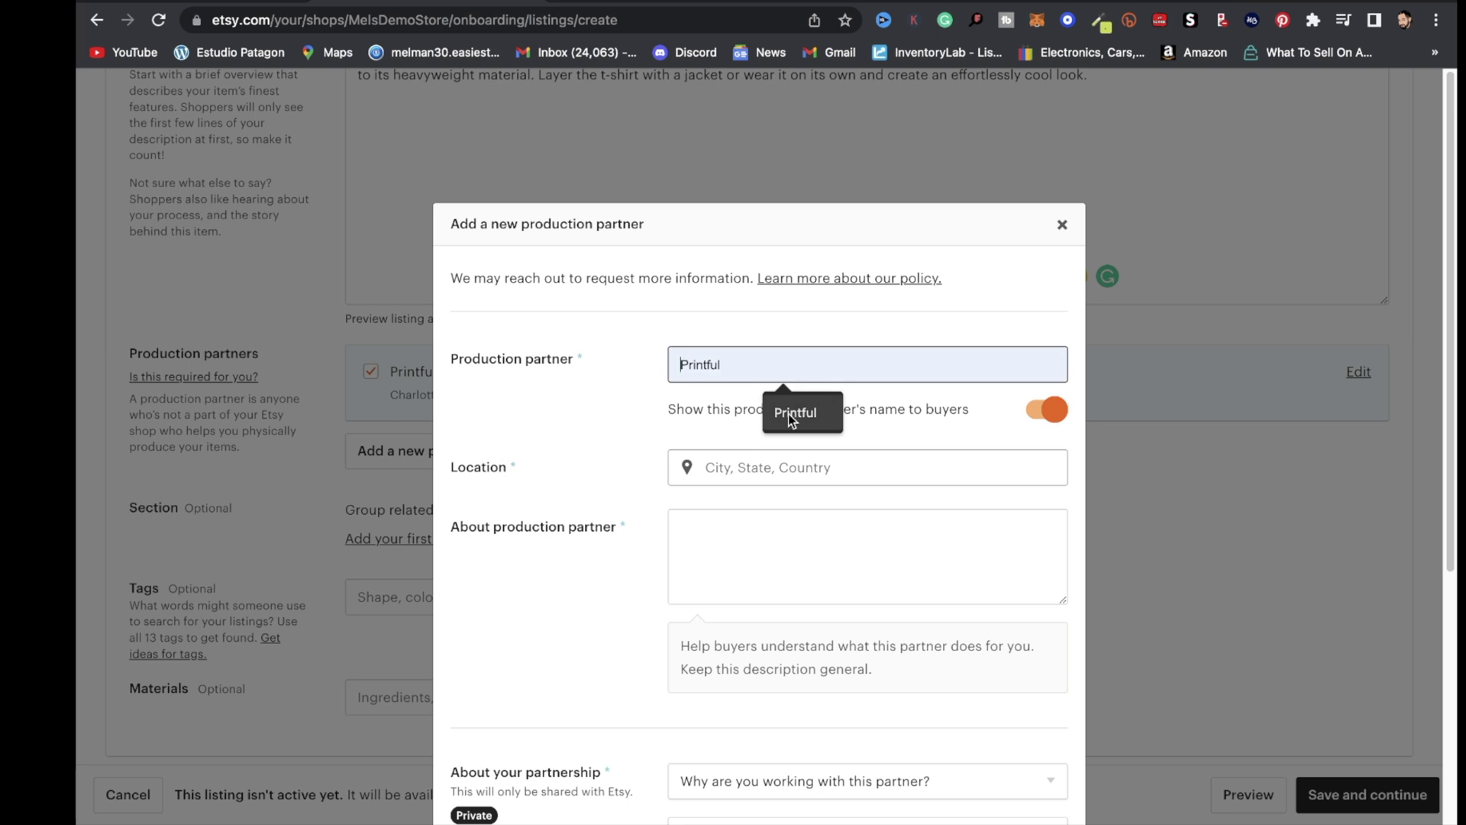
{"action": "key", "text": "Tab"}
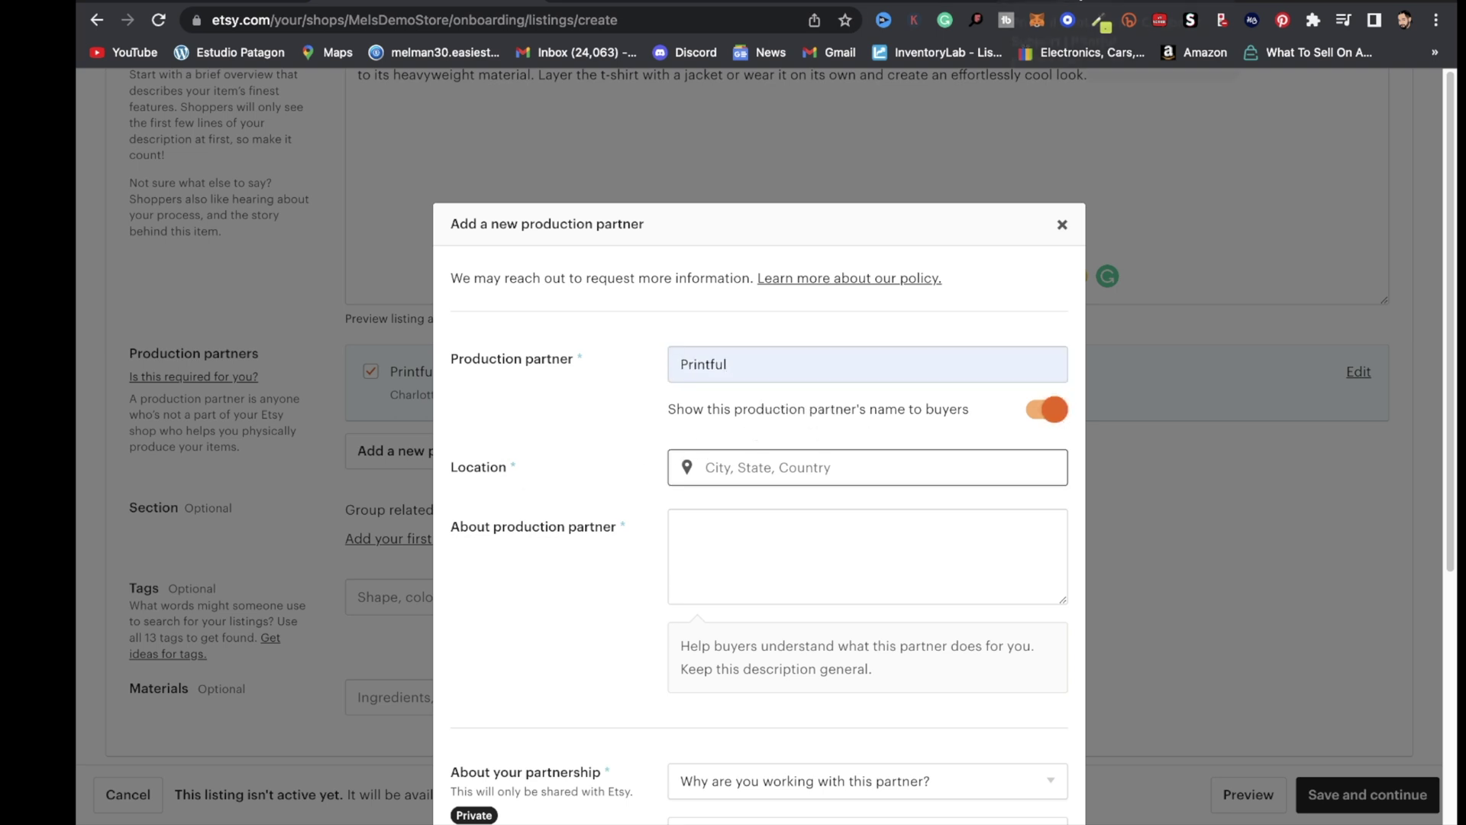
- Copy "Charlotte, North Carolina" from Printful's fulfillment centers page for the partner's location, and describe the partner as "Fulfillment Company"
{"action": "left_click", "coordinate": [1054, 2]}
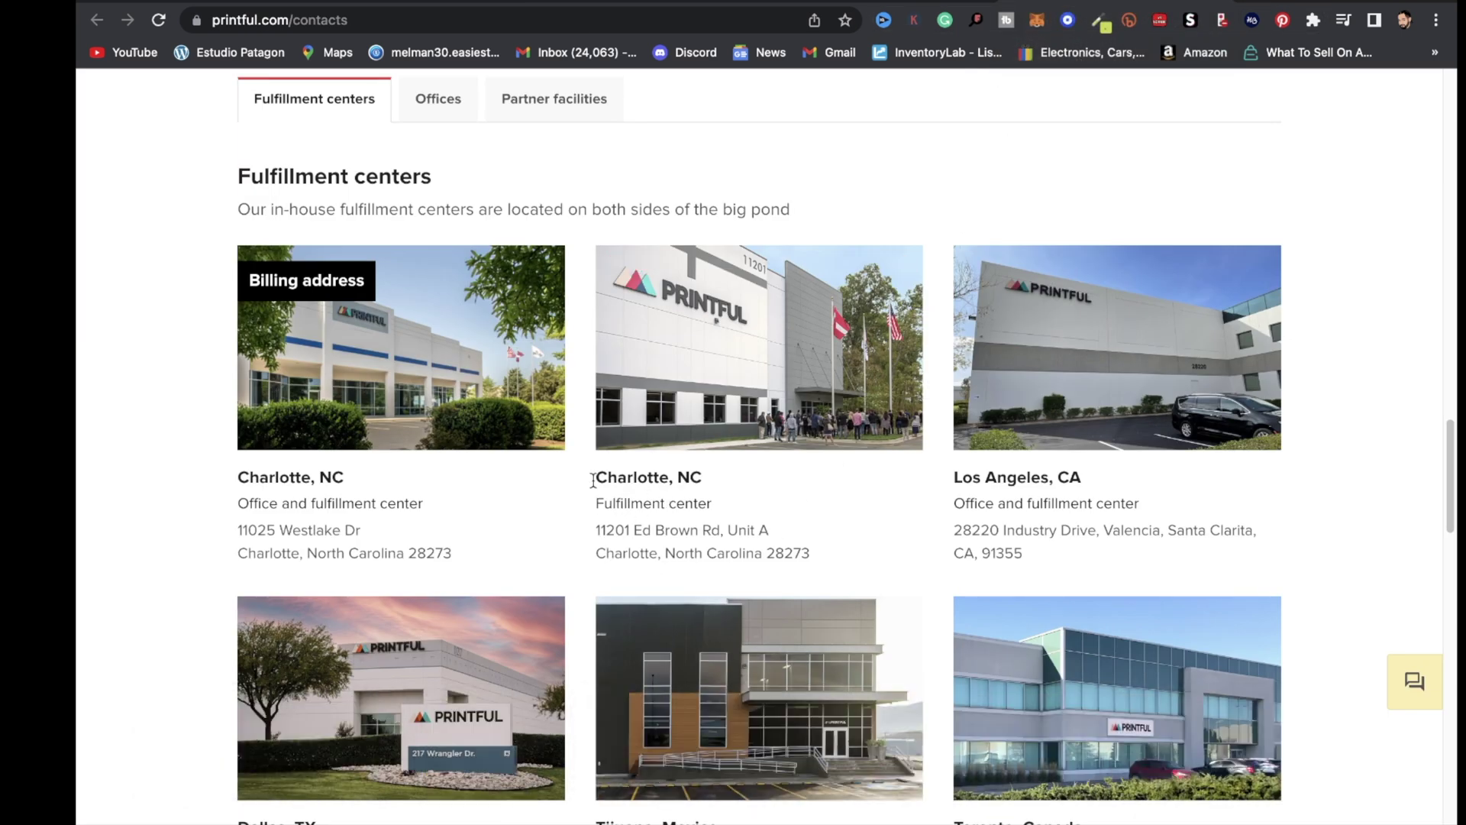
{"action": "left_click_drag", "start_coordinate": [598, 555], "coordinate": [762, 560]}
{"action": "key", "text": "super+c"}
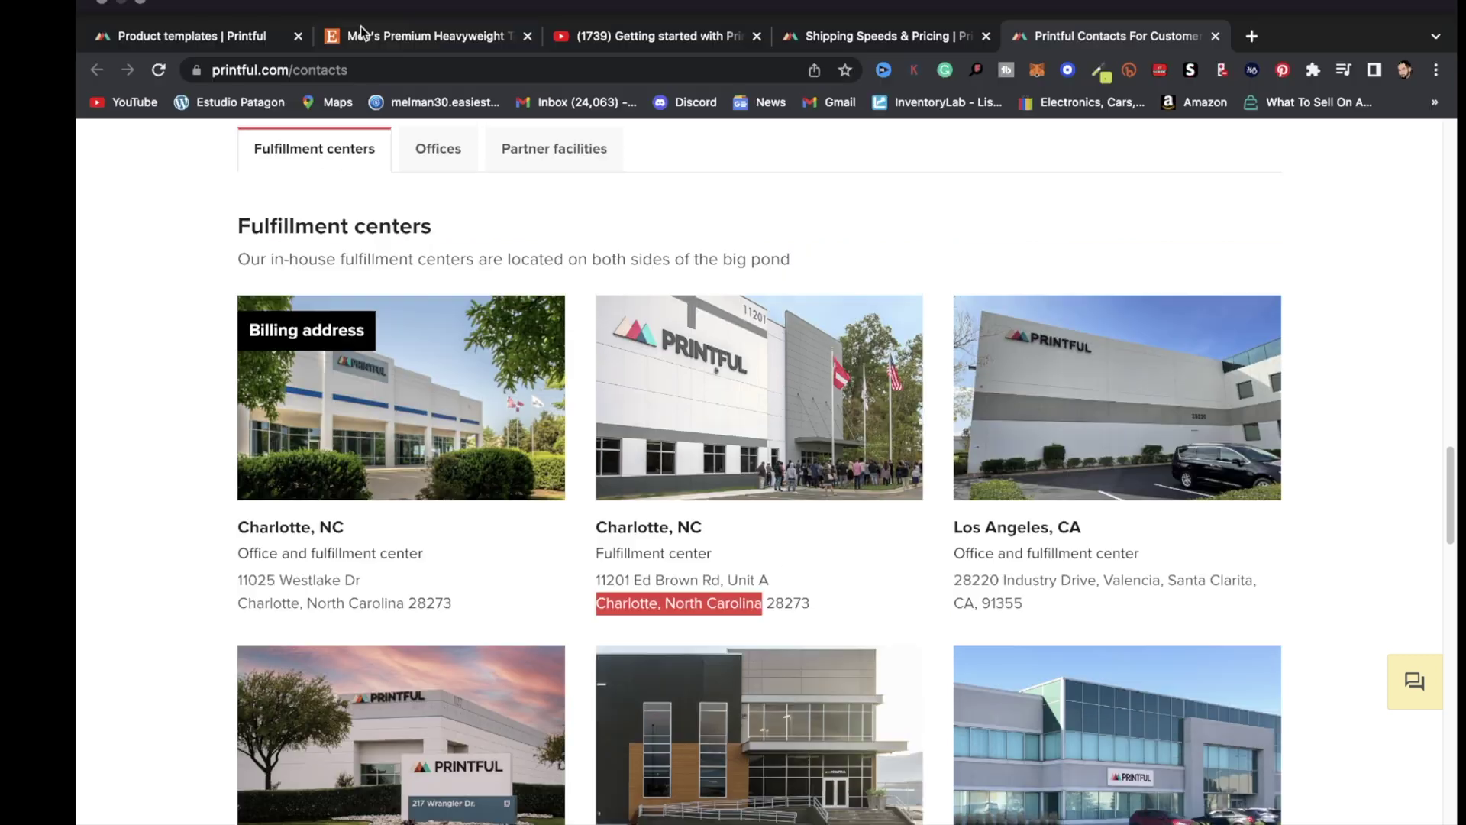
{"action": "left_click", "coordinate": [399, 2]}
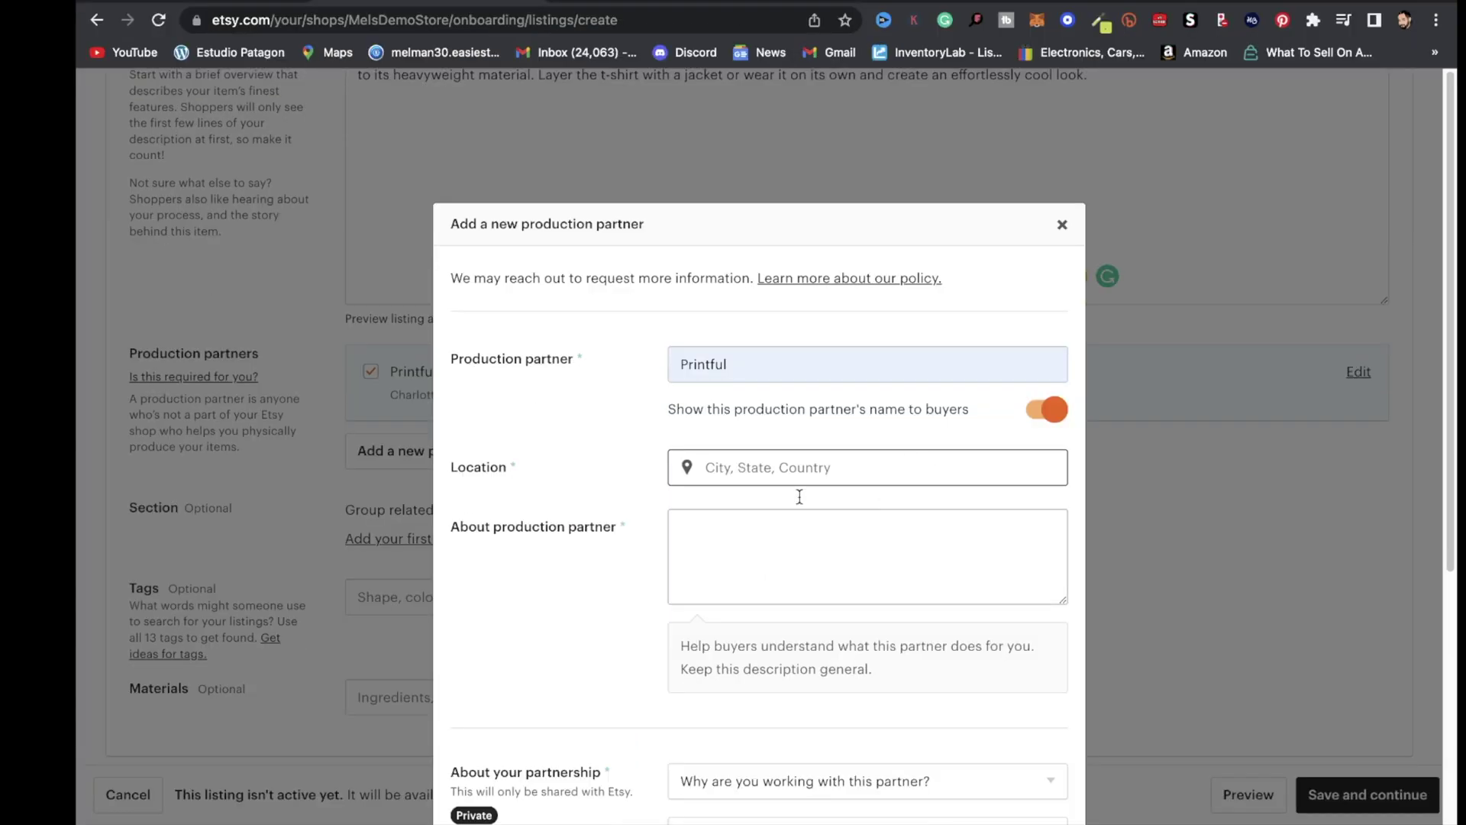
{"action": "left_click", "coordinate": [726, 466]}
{"action": "key", "text": "super+v"}
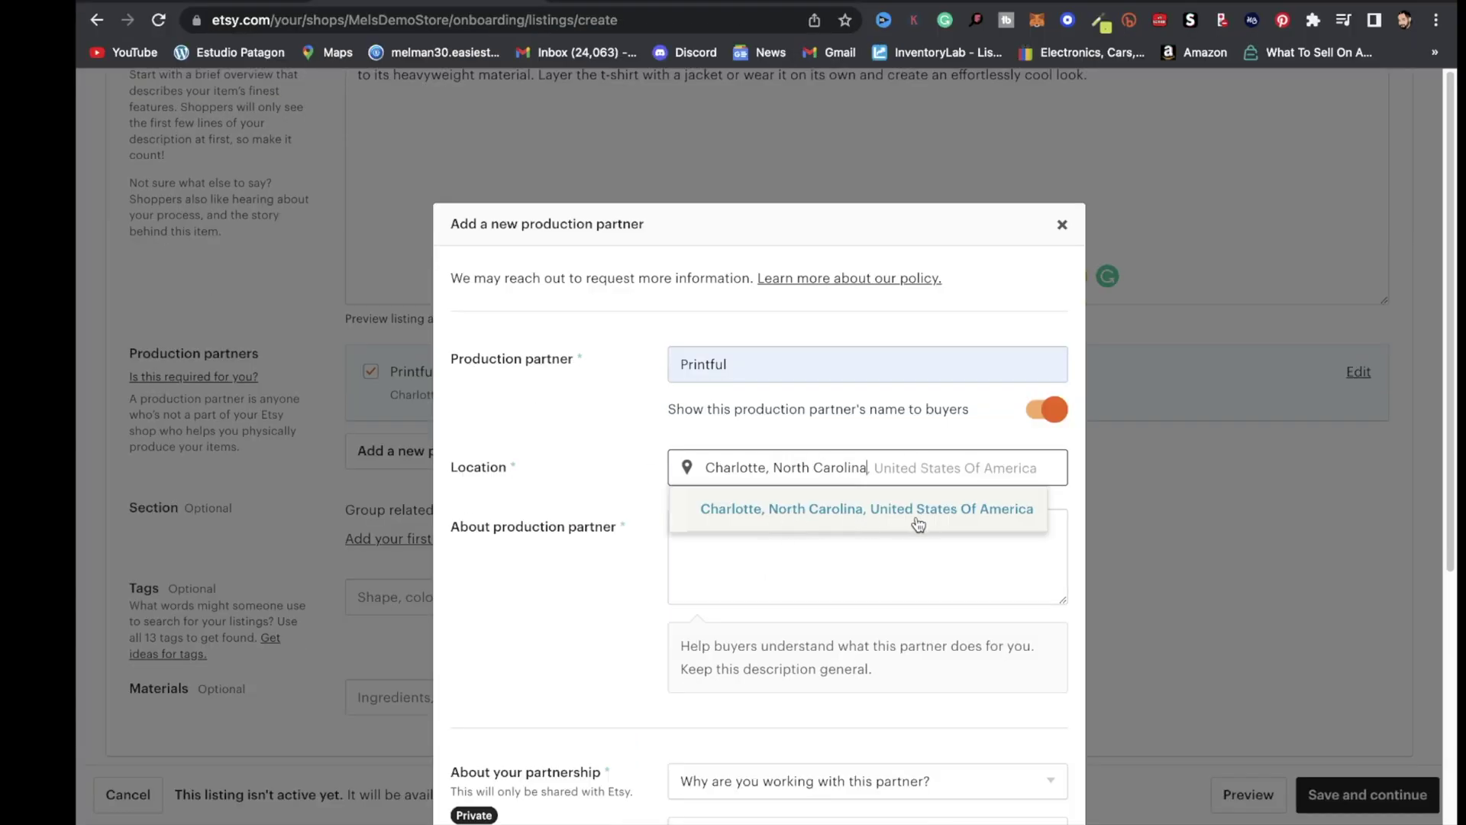
{"action": "left_click", "coordinate": [934, 510]}
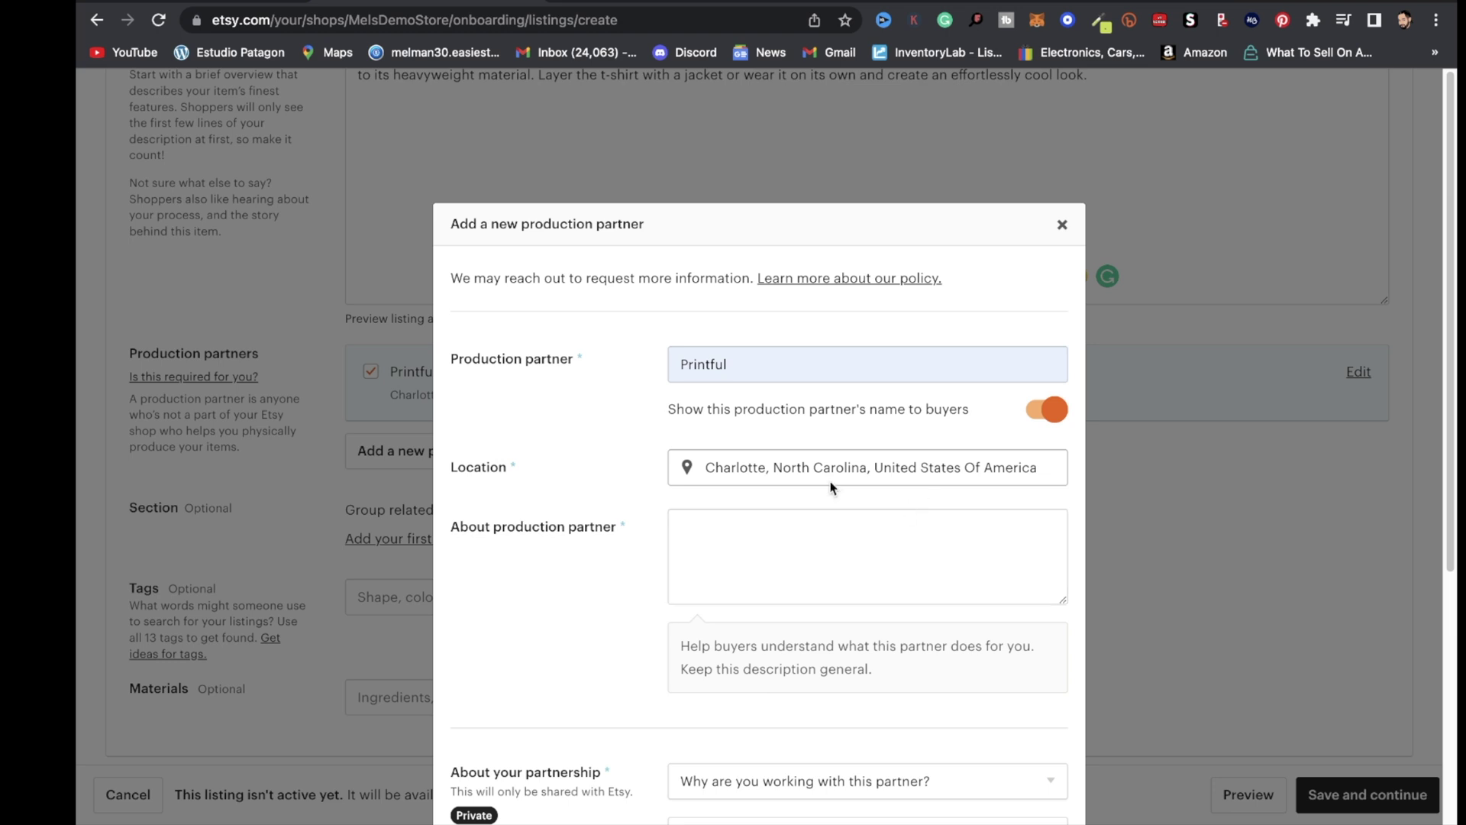
{"action": "left_click", "coordinate": [723, 529]}
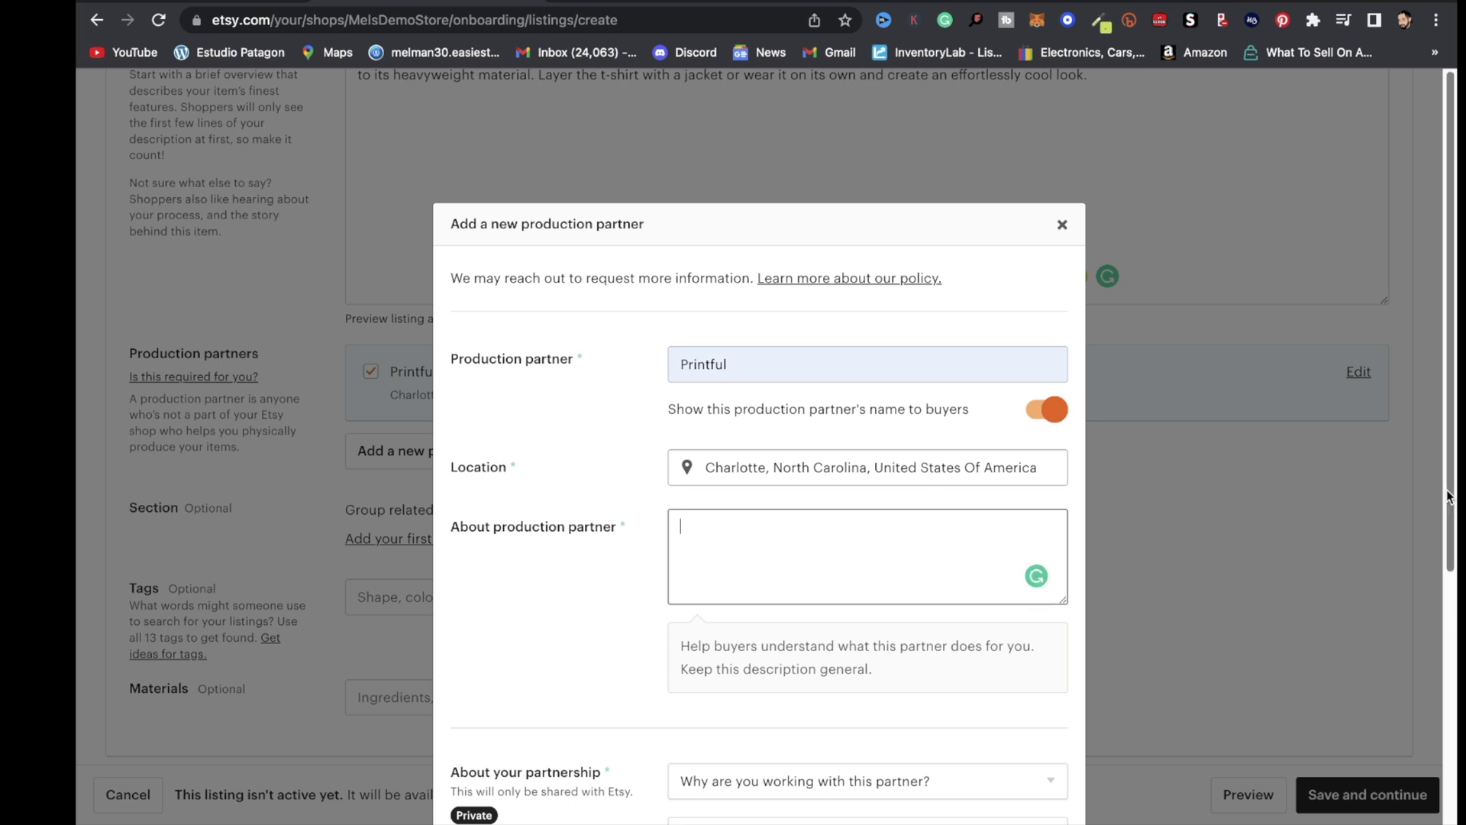
{"action": "type", "text": "Fulfillment Company"}
- Answer the partnership questions with no technical ability or equipment, "I design everything myself" and "They do everything for me", and leave the form unsaved
{"action": "scroll", "coordinate": [1016, 655], "scroll_direction": "down", "scroll_amount": 4}
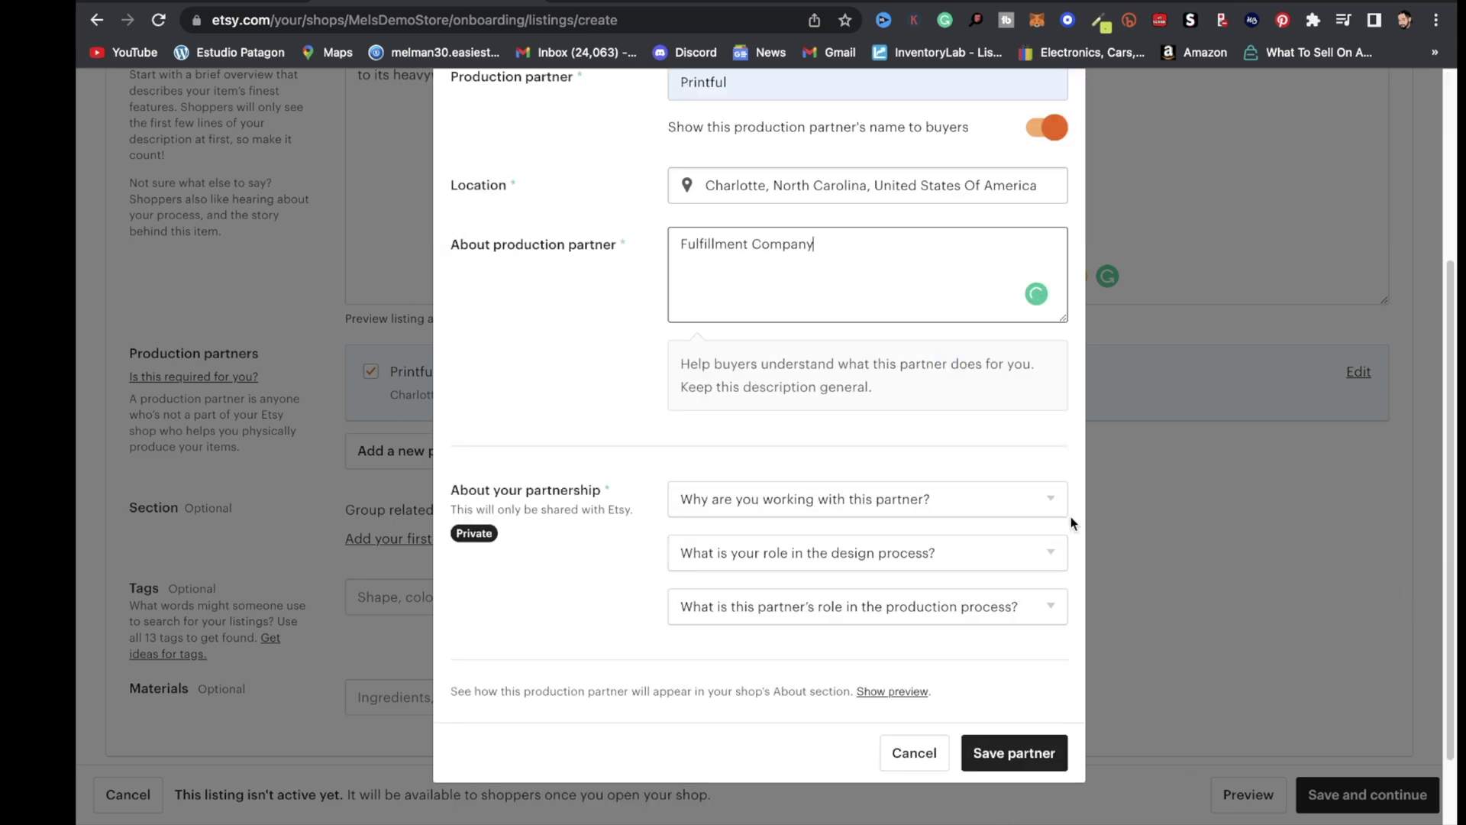
{"action": "left_click", "coordinate": [1051, 504]}
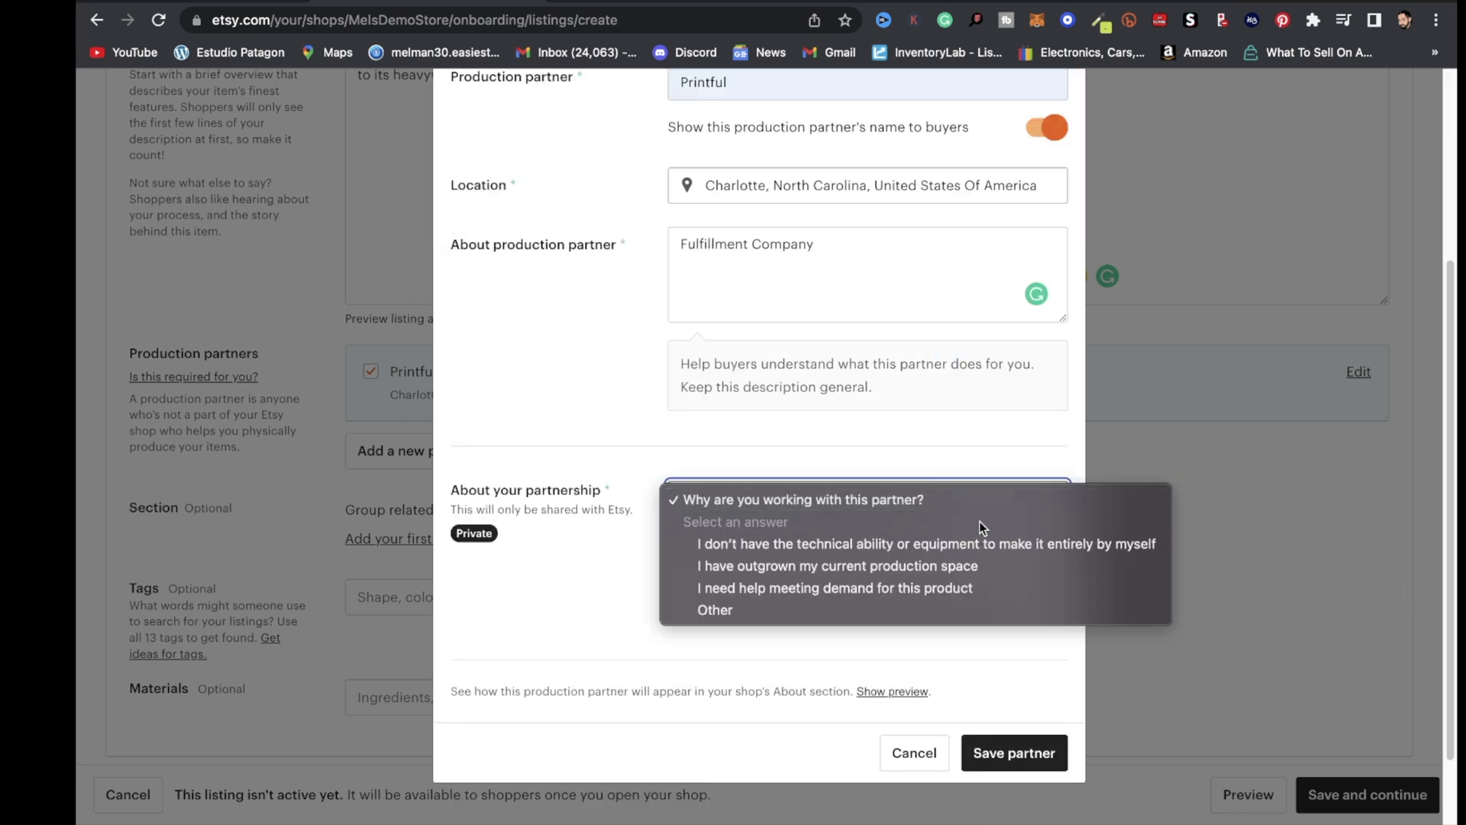
{"action": "left_click", "coordinate": [749, 543]}
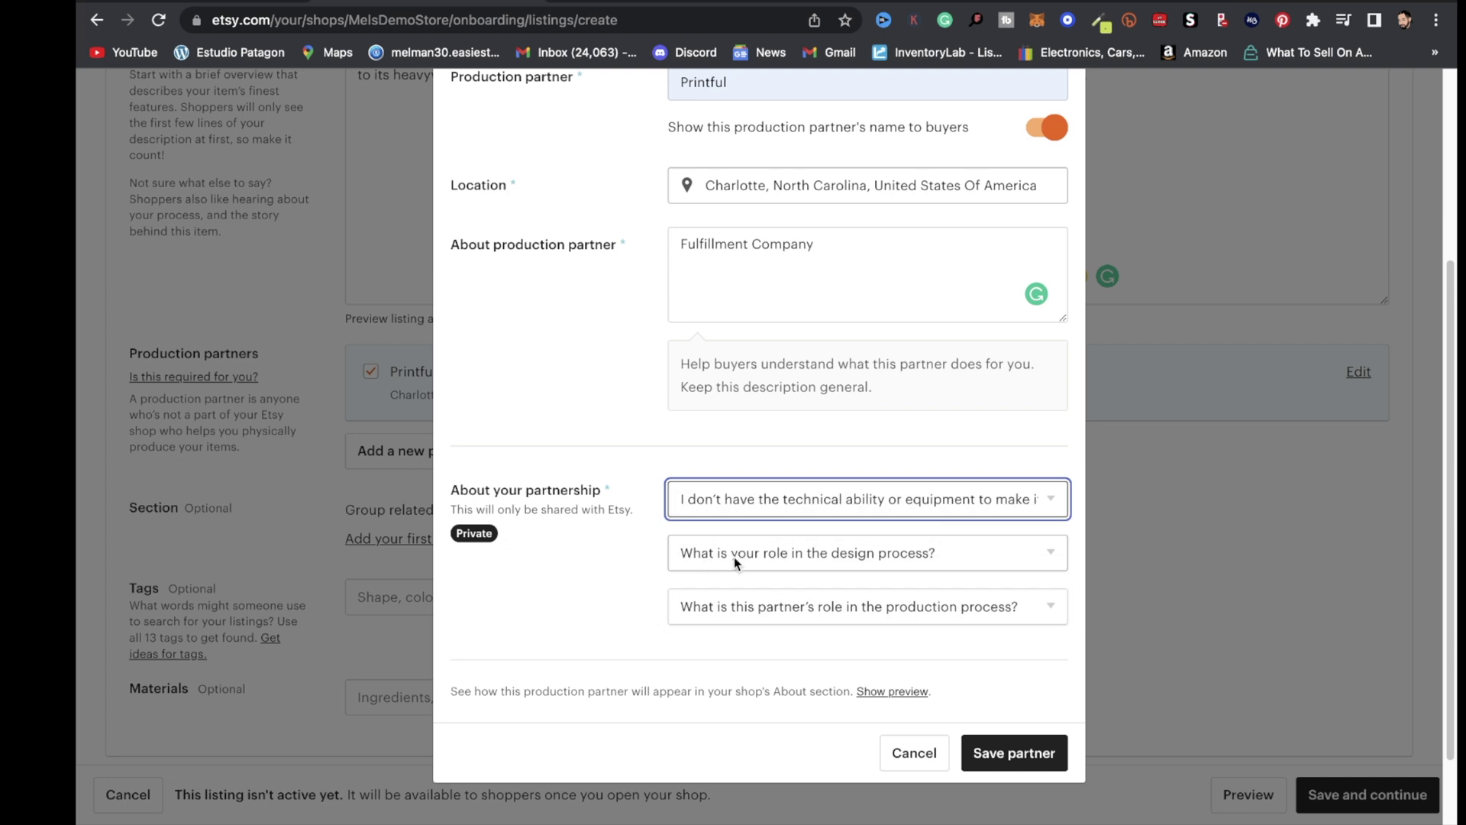
{"action": "left_click", "coordinate": [1042, 551]}
{"action": "left_click", "coordinate": [771, 601]}
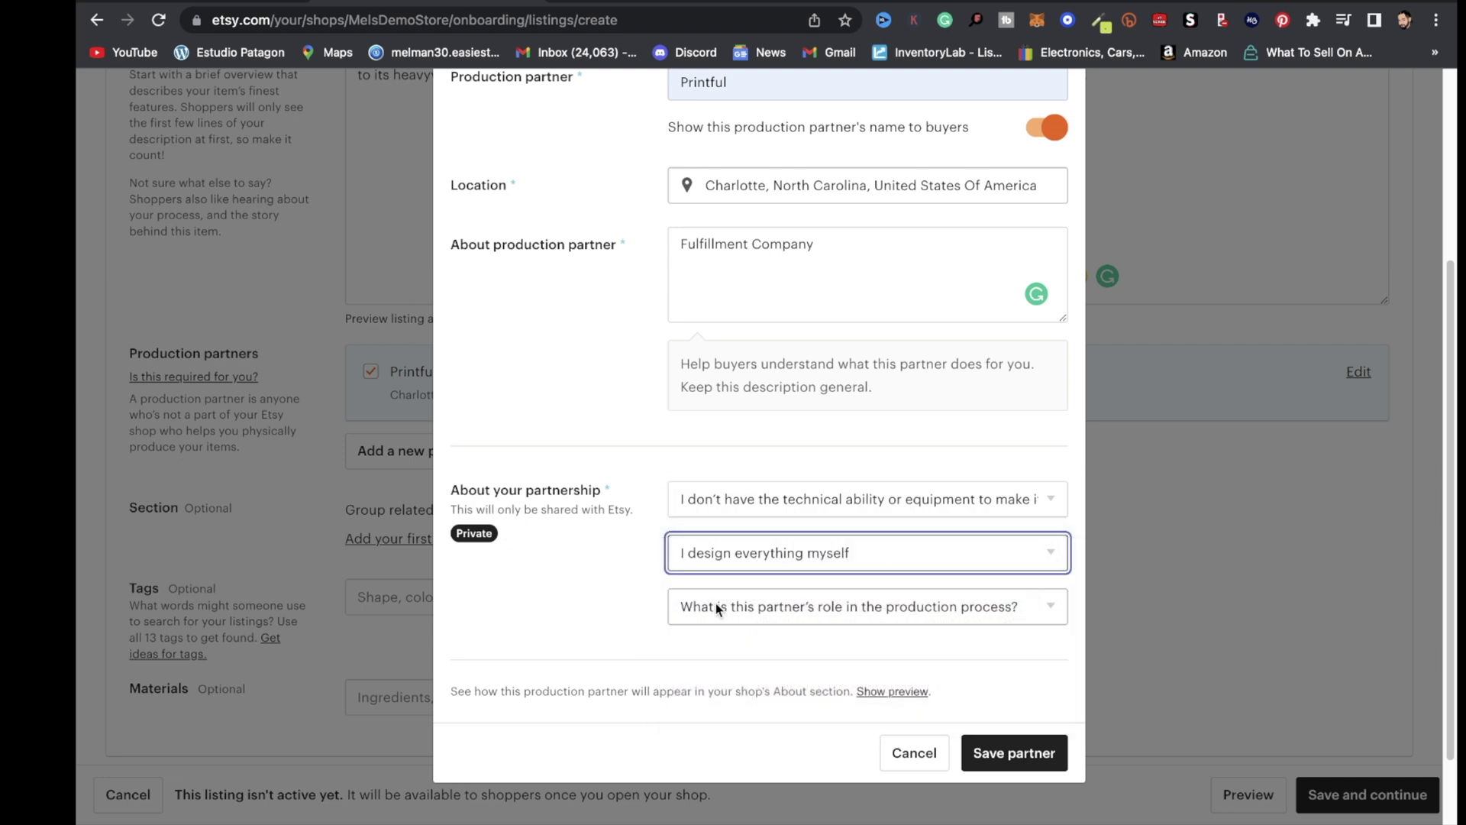
{"action": "left_click", "coordinate": [1038, 606]}
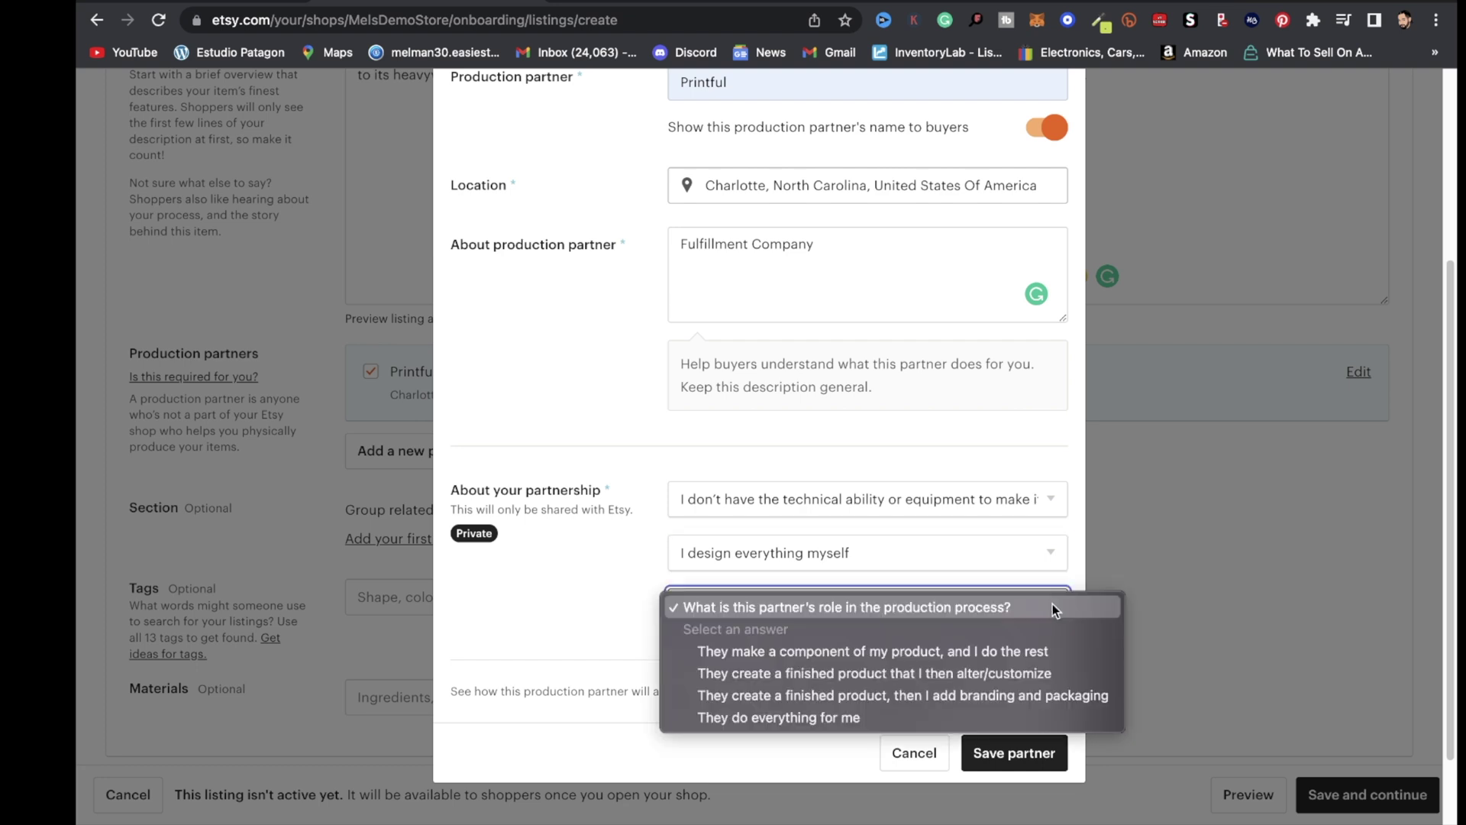
{"action": "left_click", "coordinate": [850, 722]}
{"action": "left_click", "coordinate": [1002, 752]}
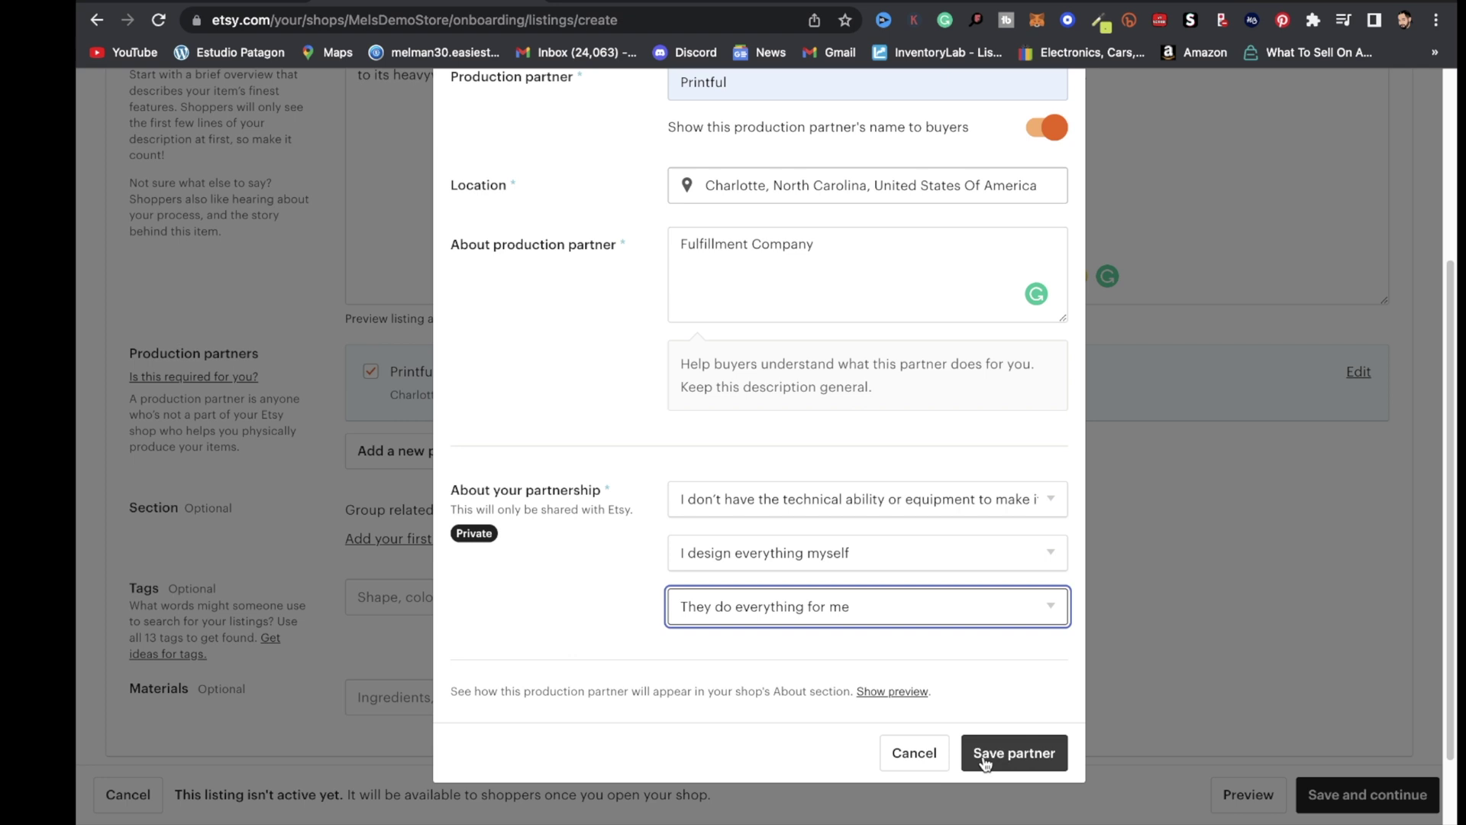
{"action": "left_click", "coordinate": [916, 754]}
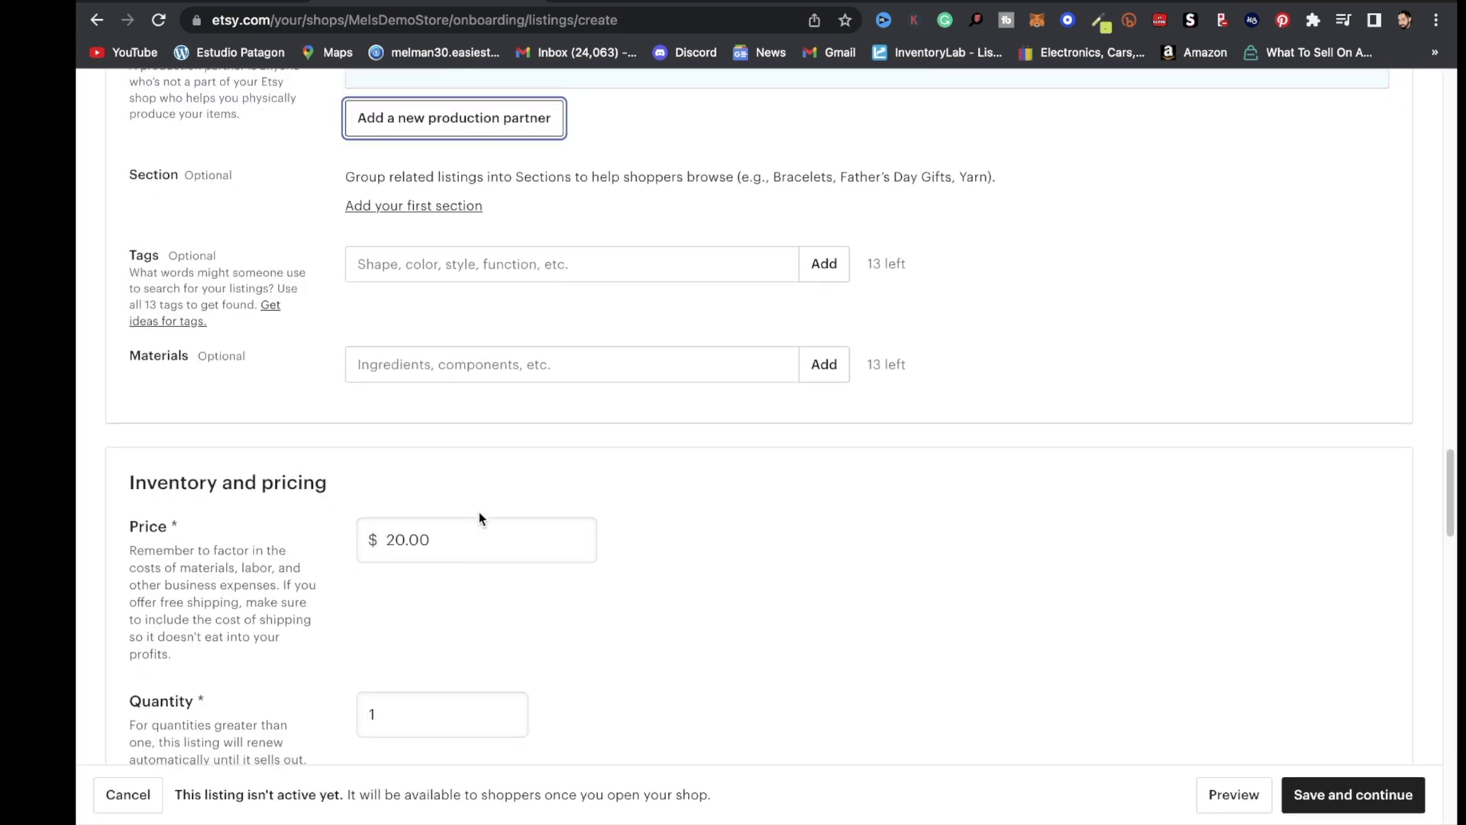
- Check the listing's origin zip code against the zip code of Printful's Charlotte fulfillment center
{"action": "scroll", "coordinate": [479, 511], "scroll_direction": "down", "scroll_amount": 1}
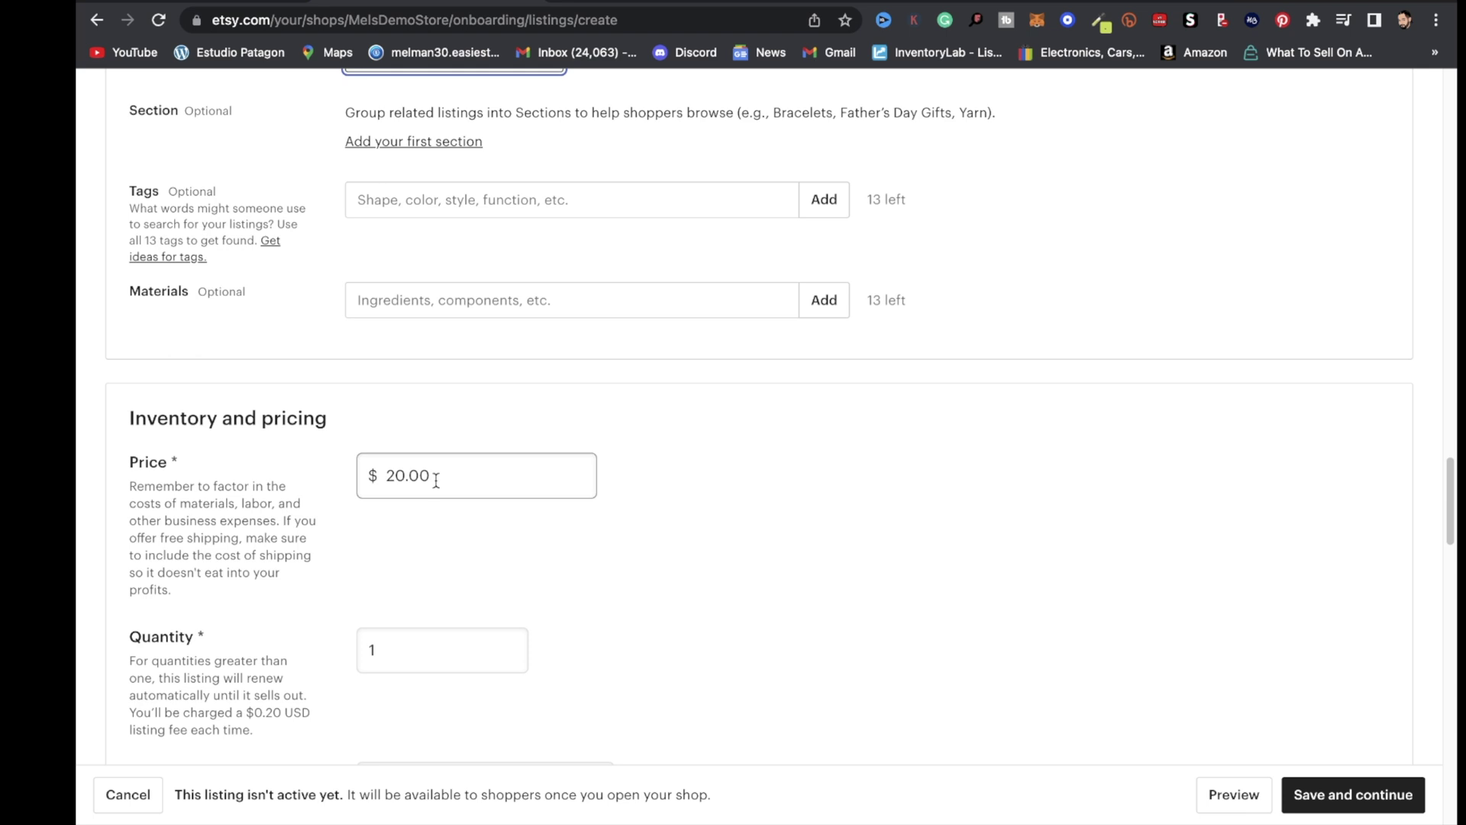
{"action": "scroll", "coordinate": [435, 480], "scroll_direction": "down", "scroll_amount": 2}
{"action": "scroll", "coordinate": [443, 603], "scroll_direction": "down", "scroll_amount": 12}
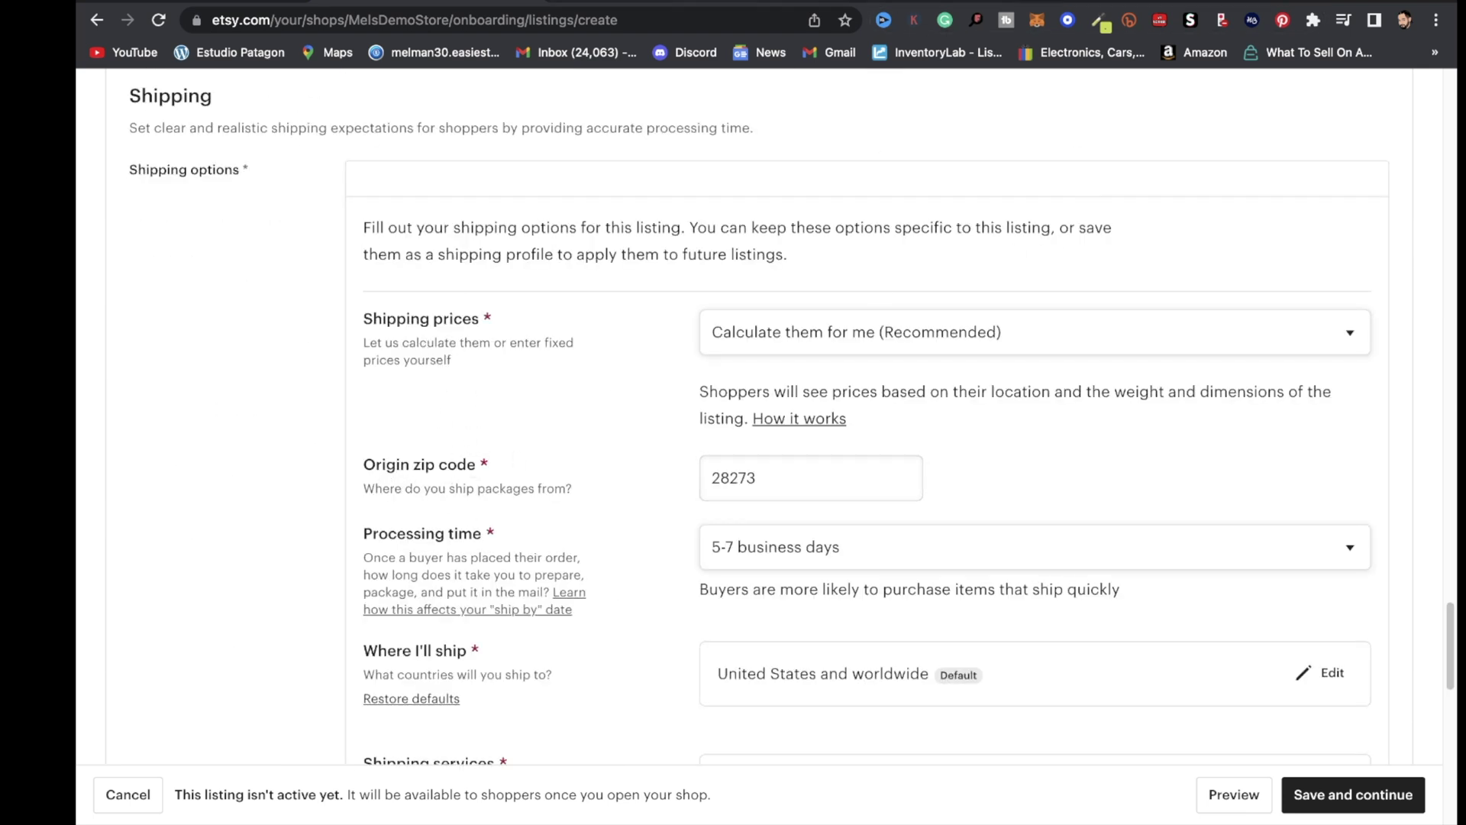
{"action": "key", "text": "ctrl+Tab"}
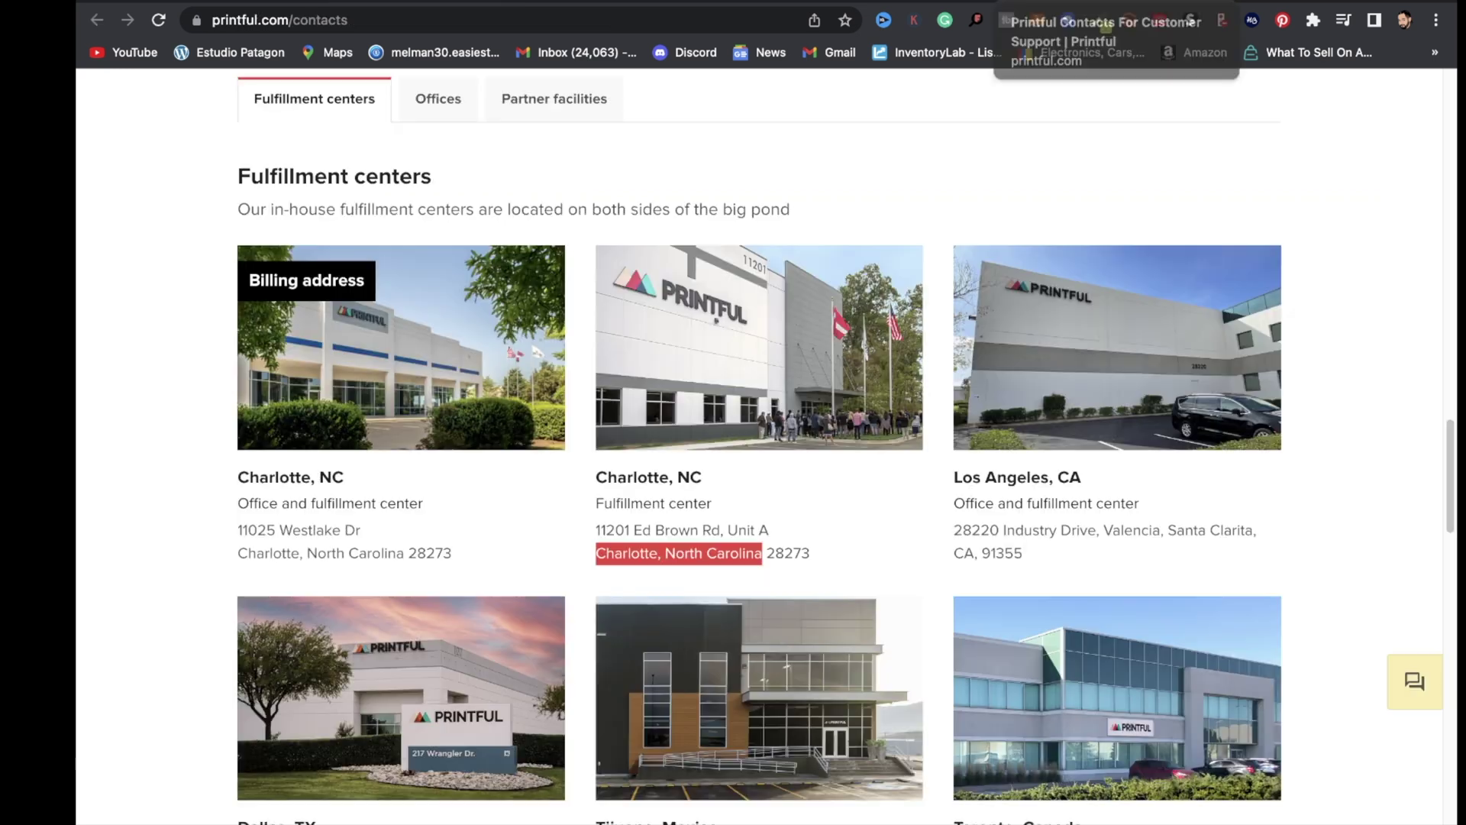
{"action": "left_click_drag", "start_coordinate": [812, 561], "coordinate": [765, 555]}
{"action": "key", "text": "ctrl+Tab"}
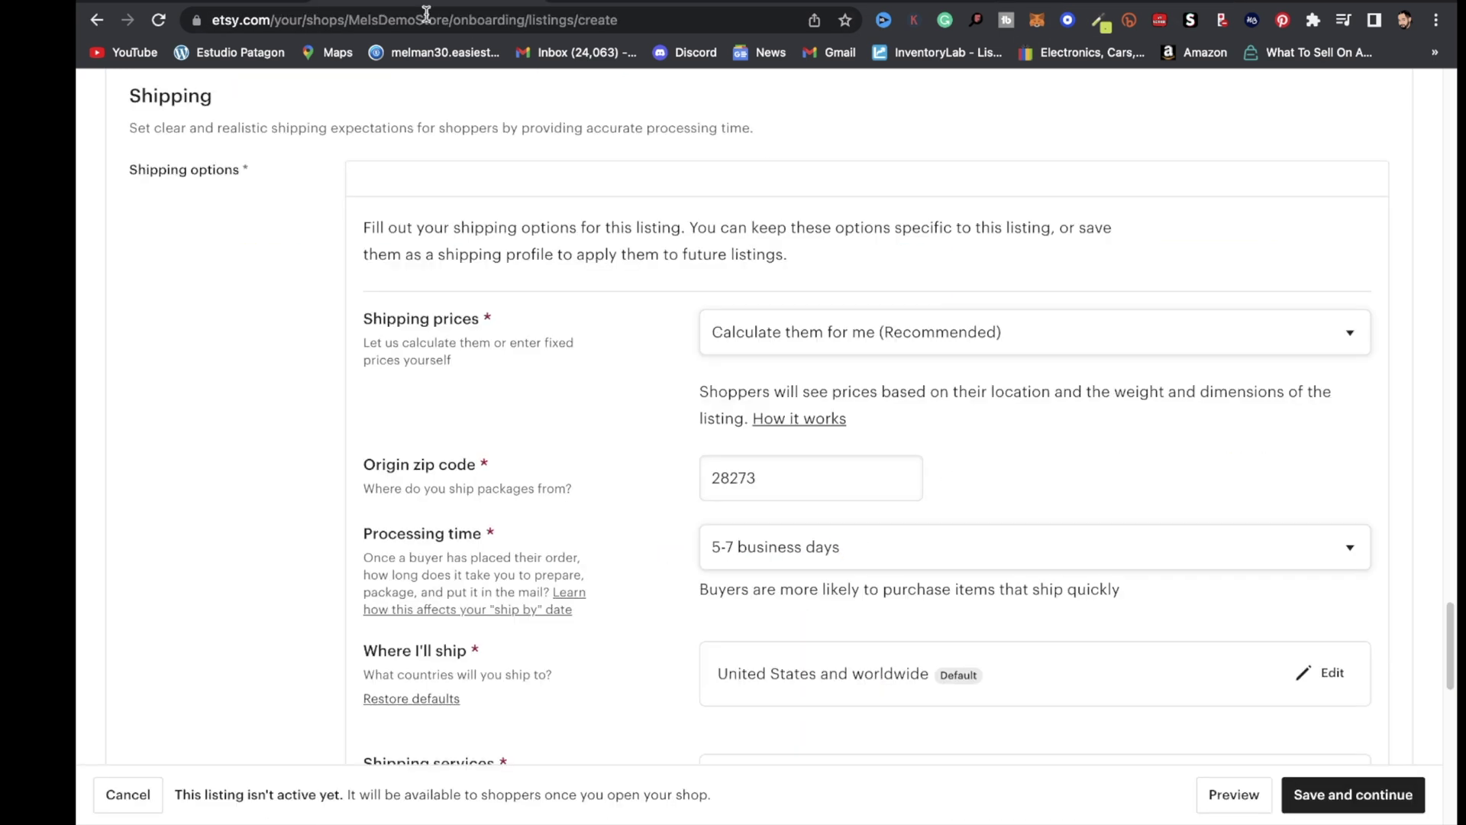
{"action": "left_click", "coordinate": [791, 492]}
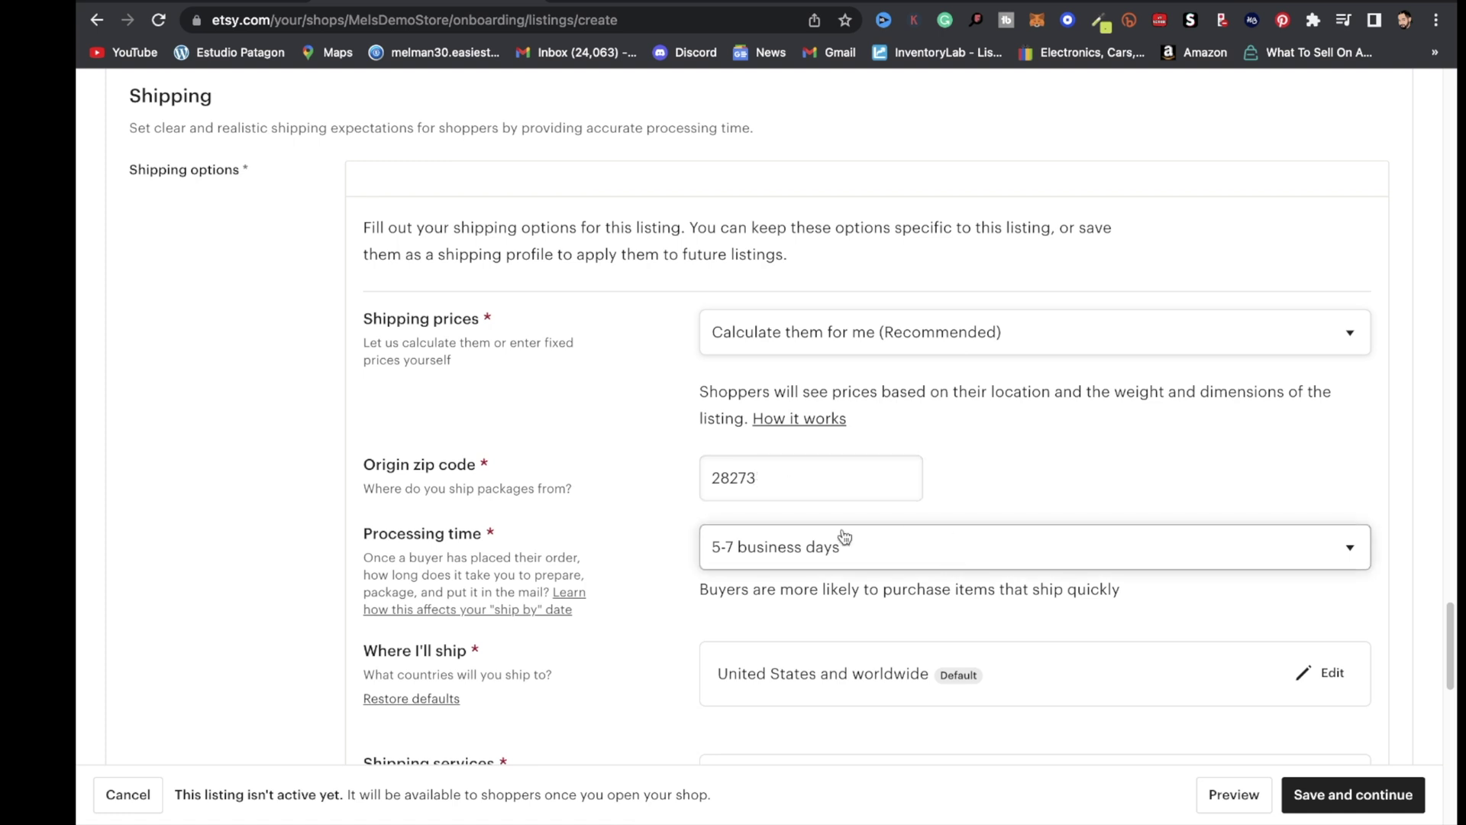
- Look up Printful's fulfillment time and US shipping rates for shirts, and return to the Etsy listing's shipping options
{"action": "key", "text": "ctrl+shift+Tab"}
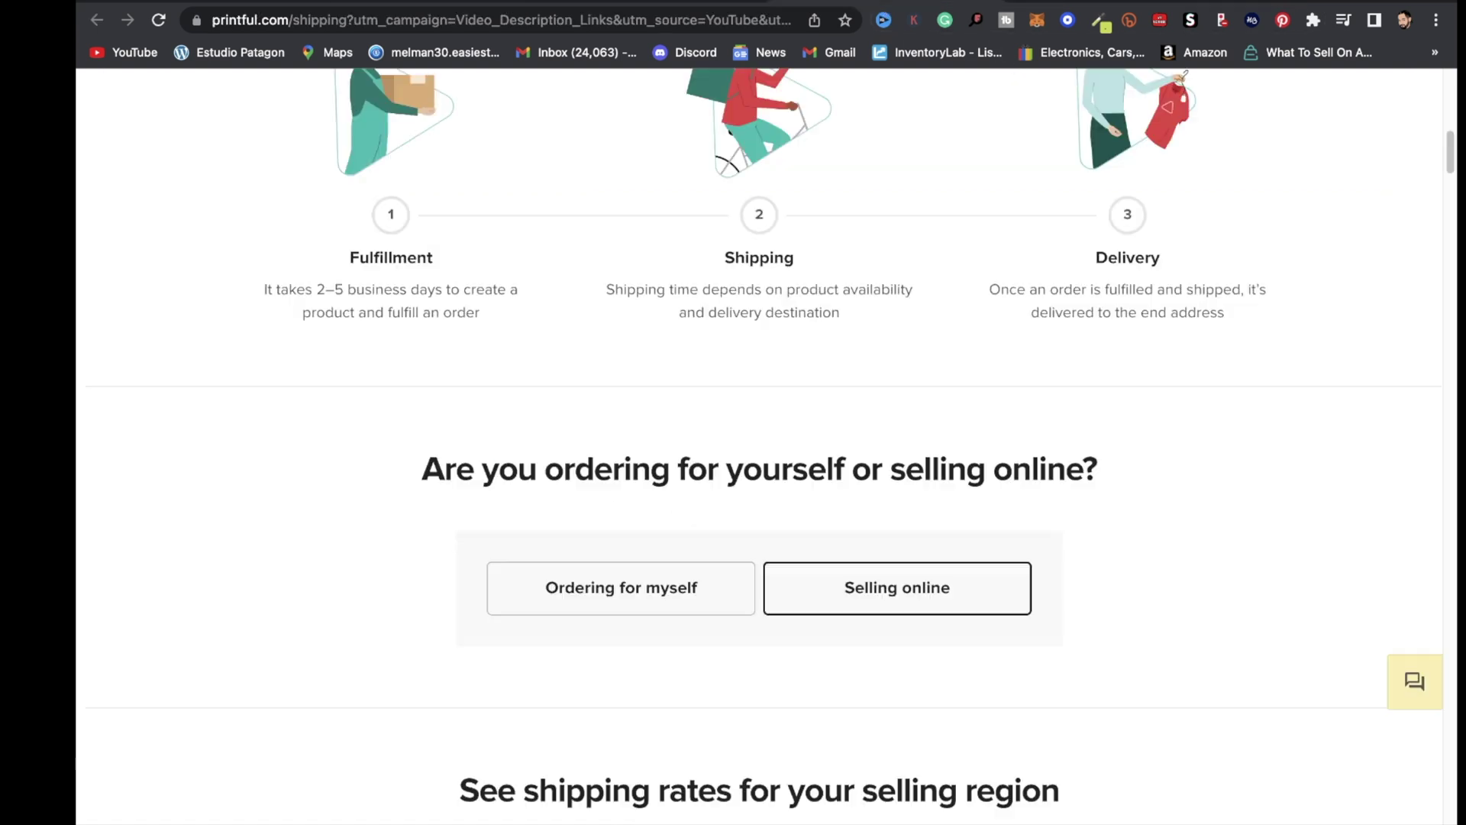
{"action": "scroll", "coordinate": [818, 588], "scroll_direction": "down", "scroll_amount": 7}
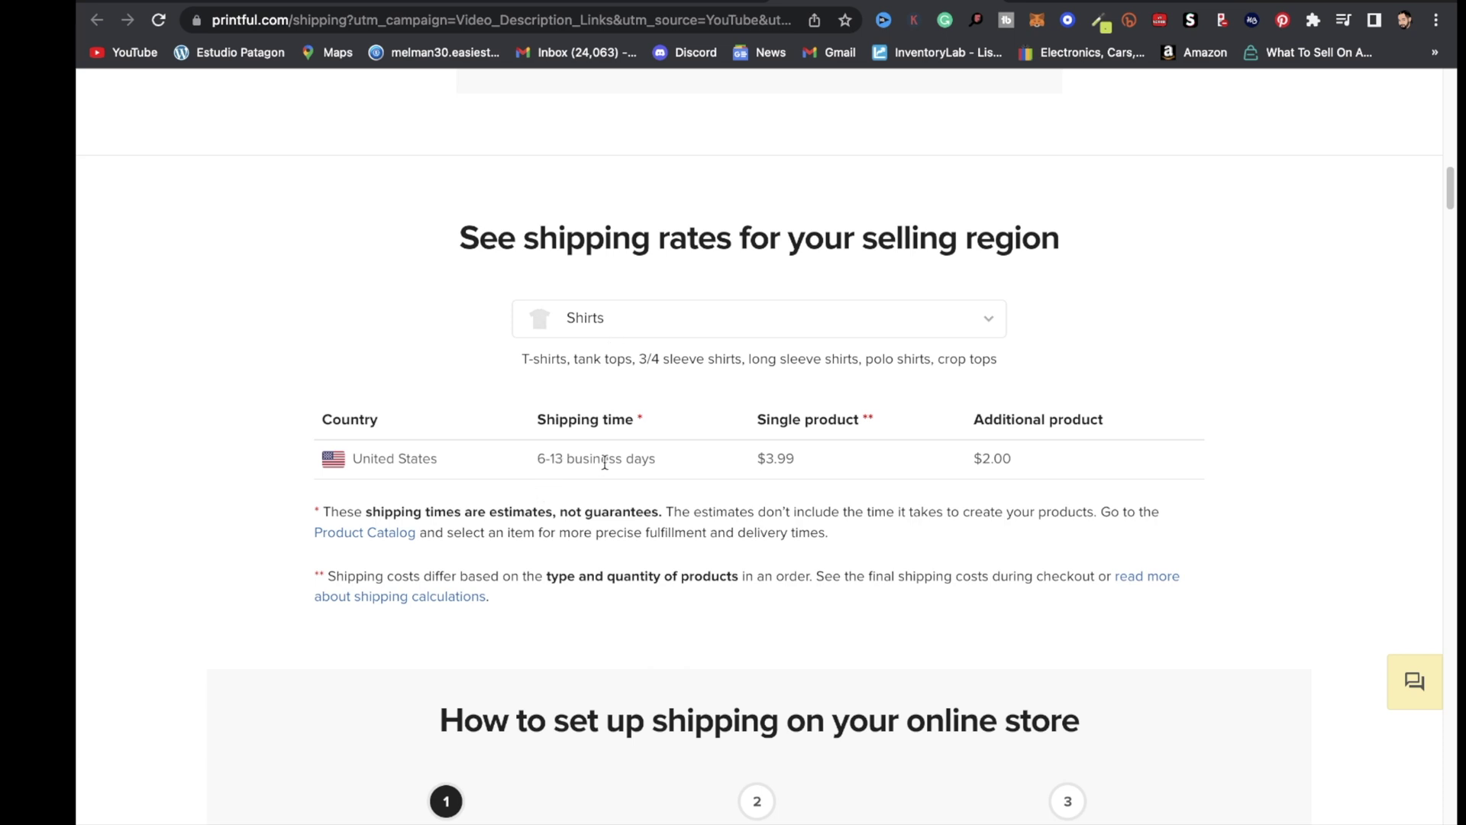
{"action": "left_click", "coordinate": [407, 4]}
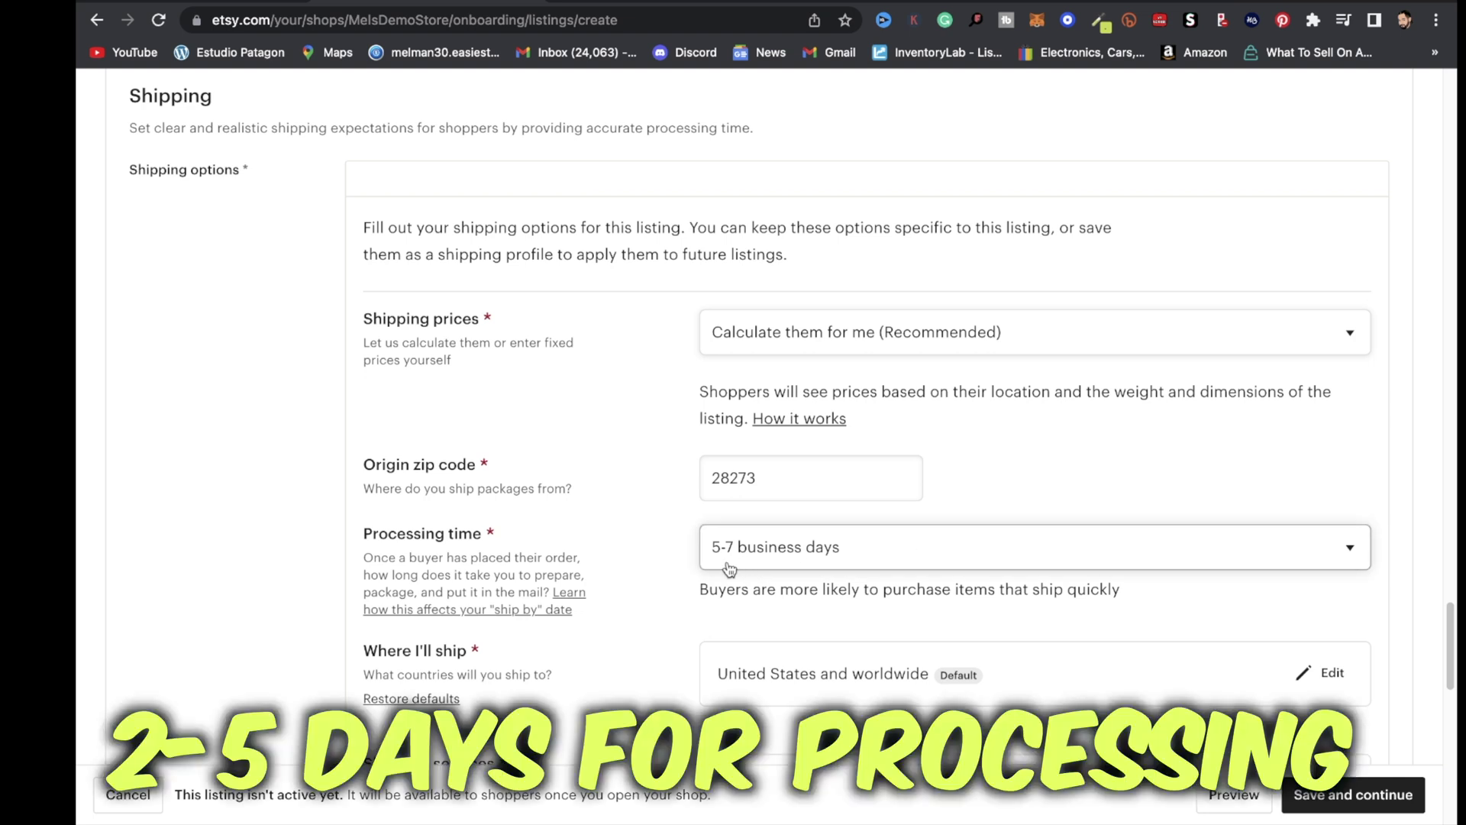
- Save the listing with its shipping settings, and postpone adding more listings
{"action": "scroll", "coordinate": [902, 639], "scroll_direction": "down", "scroll_amount": 15}
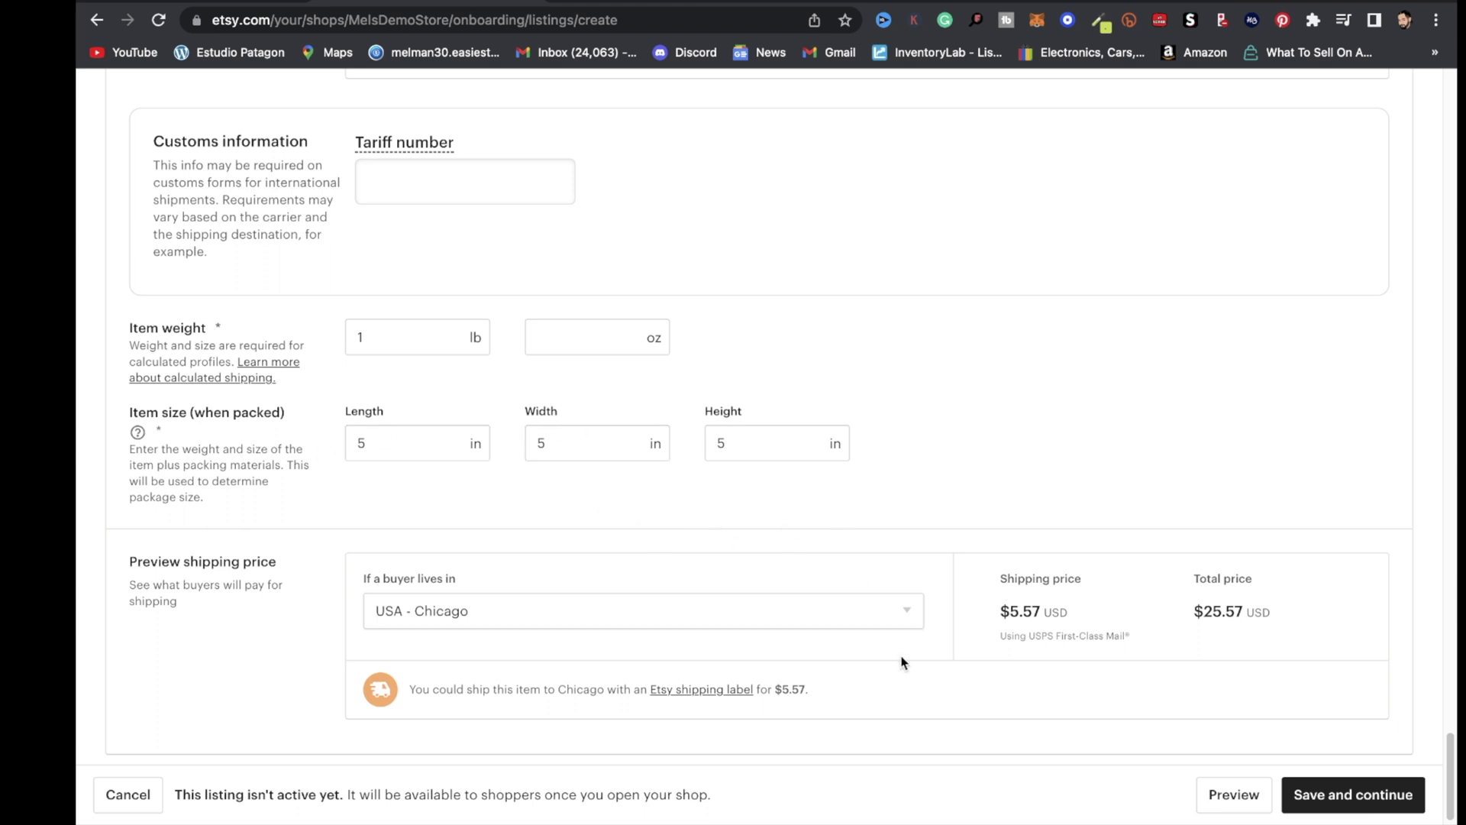
{"action": "scroll", "coordinate": [912, 672], "scroll_direction": "down", "scroll_amount": 1}
{"action": "left_click", "coordinate": [1347, 802]}
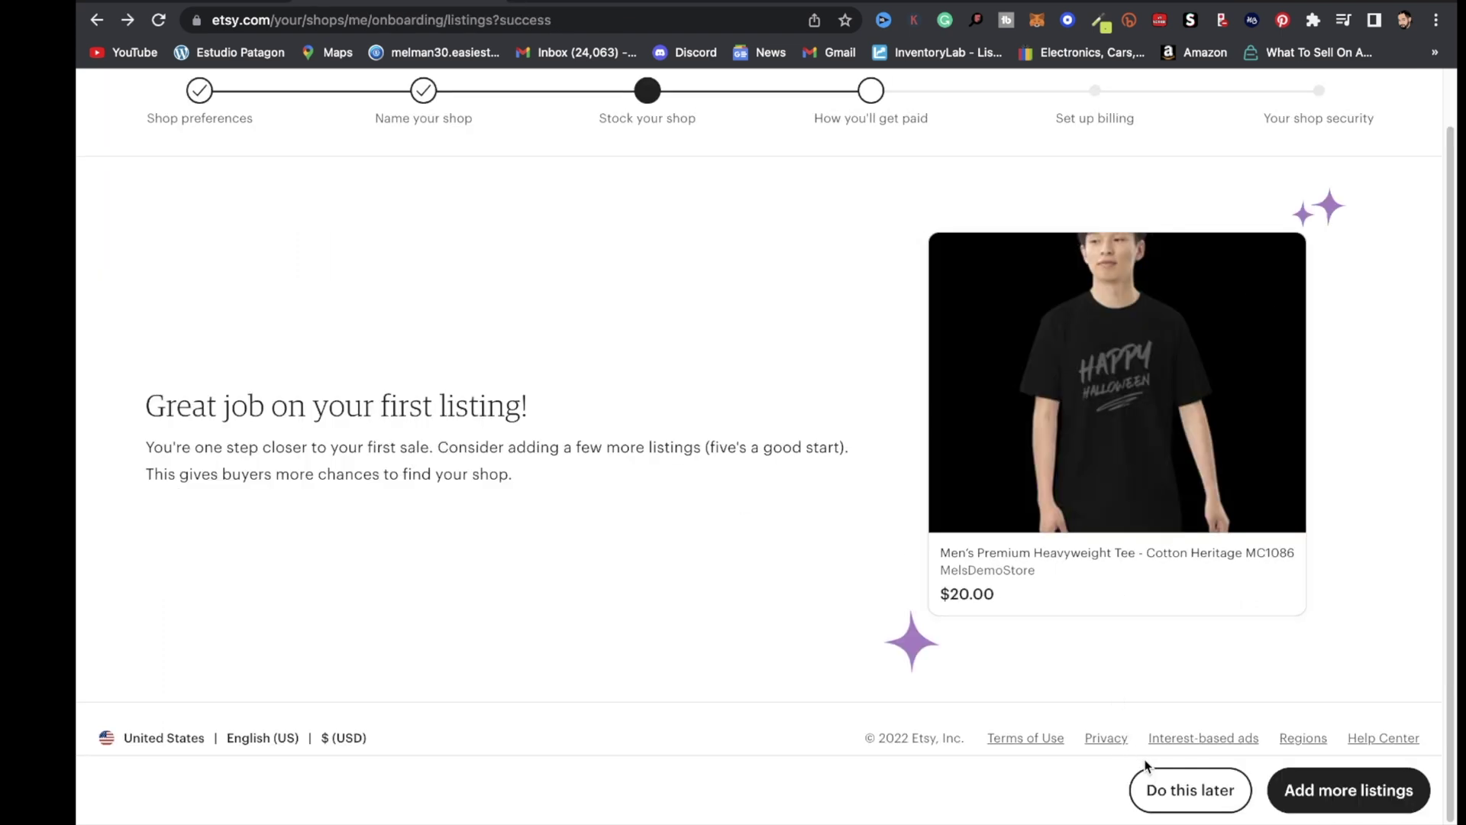
{"action": "left_click", "coordinate": [1176, 800]}
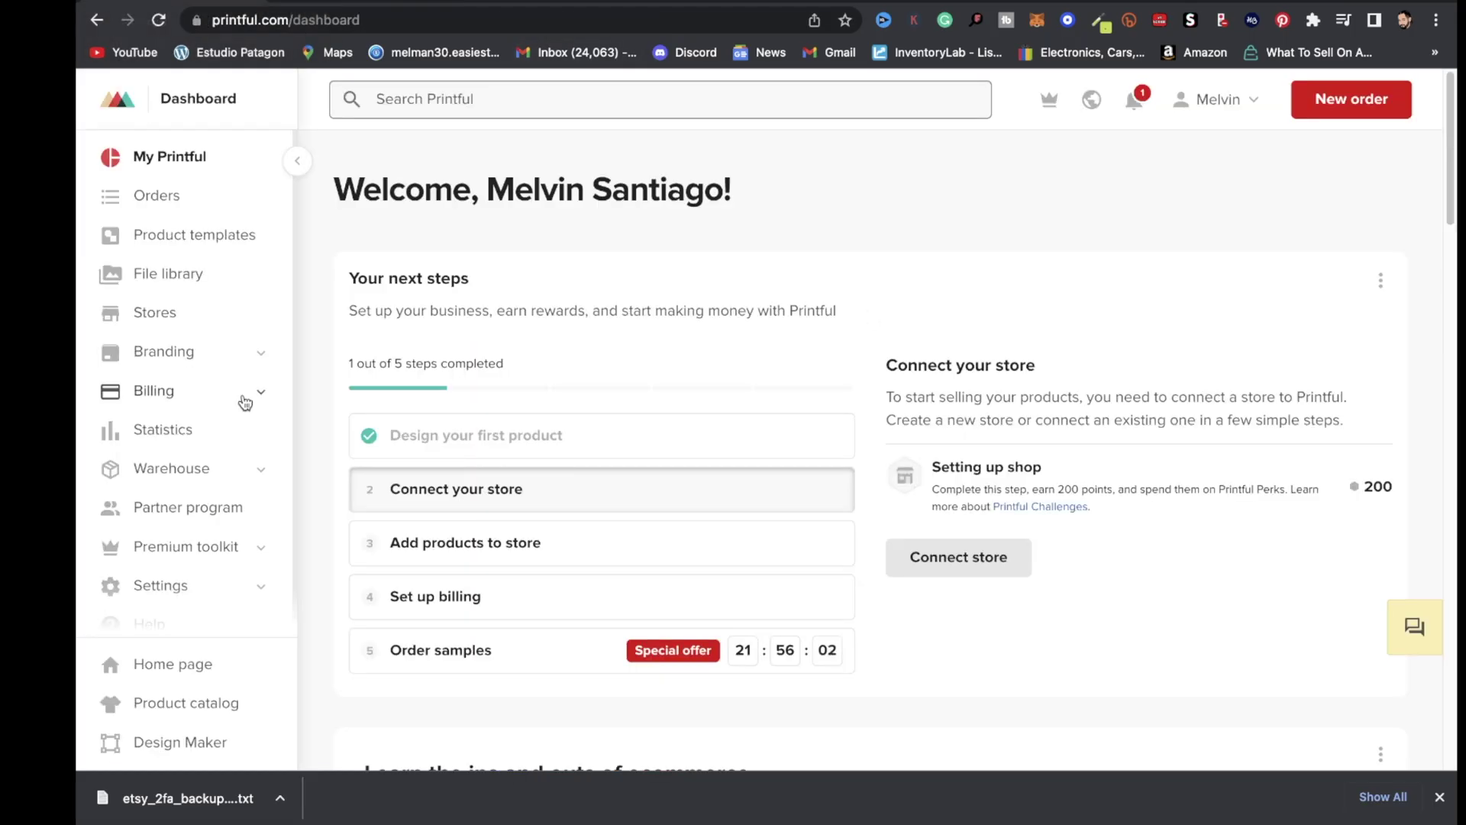
- In Printful, choose Etsy as the store platform and start connecting the shop to the Printful account
{"action": "left_click", "coordinate": [151, 319]}
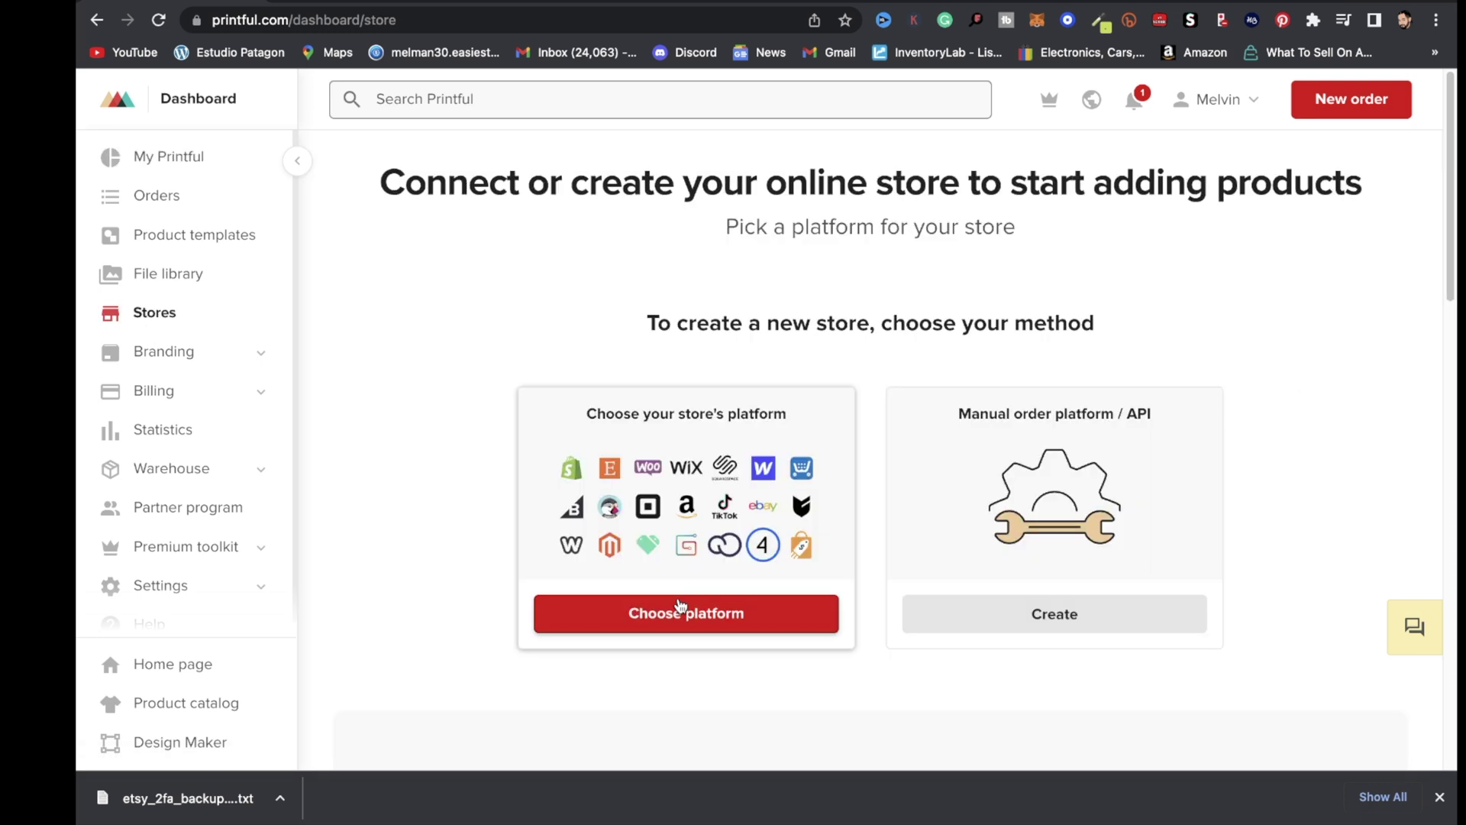
{"action": "left_click", "coordinate": [684, 612]}
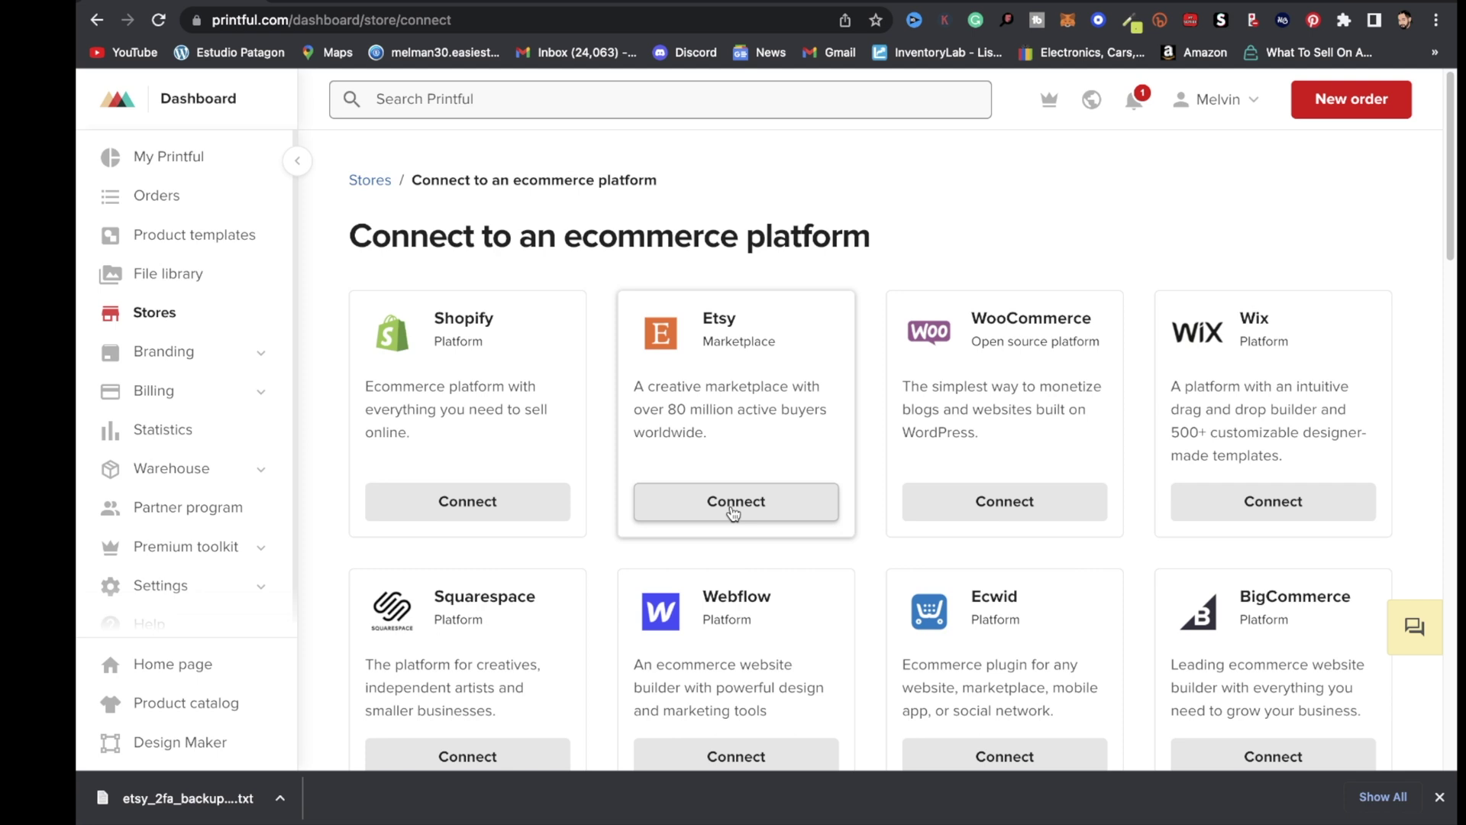
{"action": "left_click", "coordinate": [733, 510]}
{"action": "scroll", "coordinate": [556, 533], "scroll_direction": "down", "scroll_amount": 4}
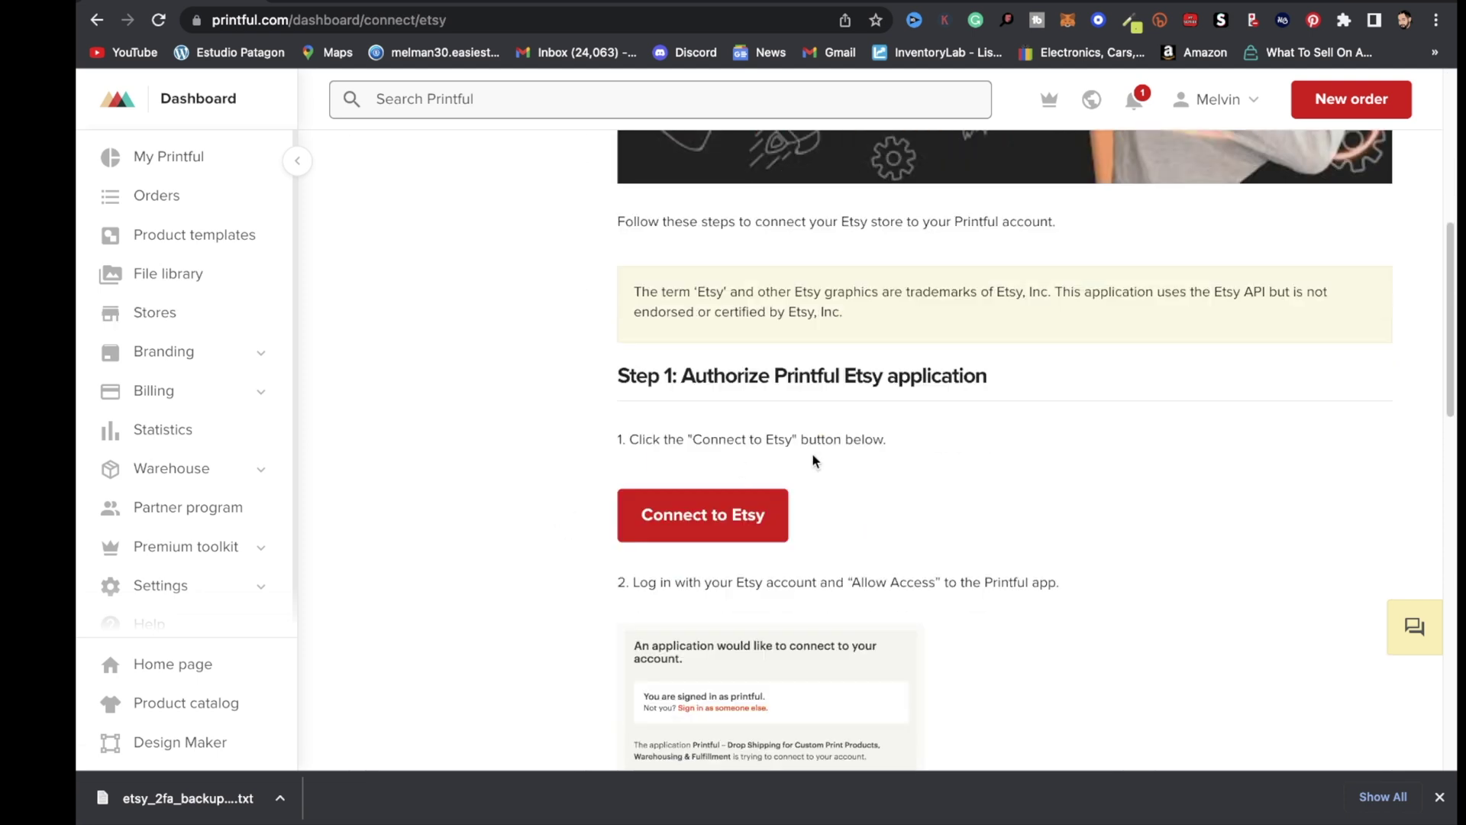
{"action": "left_click", "coordinate": [689, 512]}
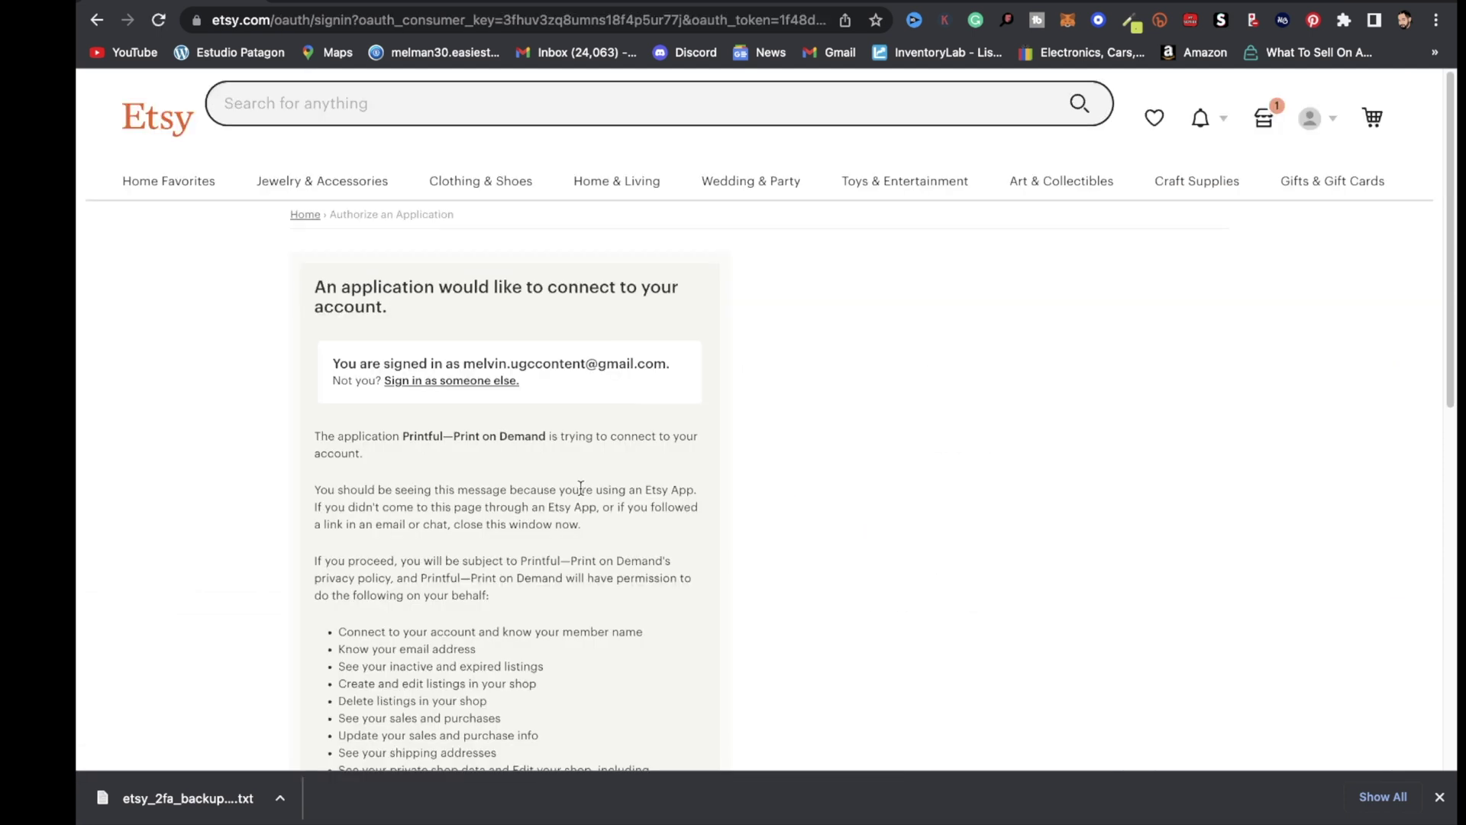
- Allow the Printful application access to the Etsy account, and continue with the existing Printful account
{"action": "scroll", "coordinate": [578, 490], "scroll_direction": "down", "scroll_amount": 5}
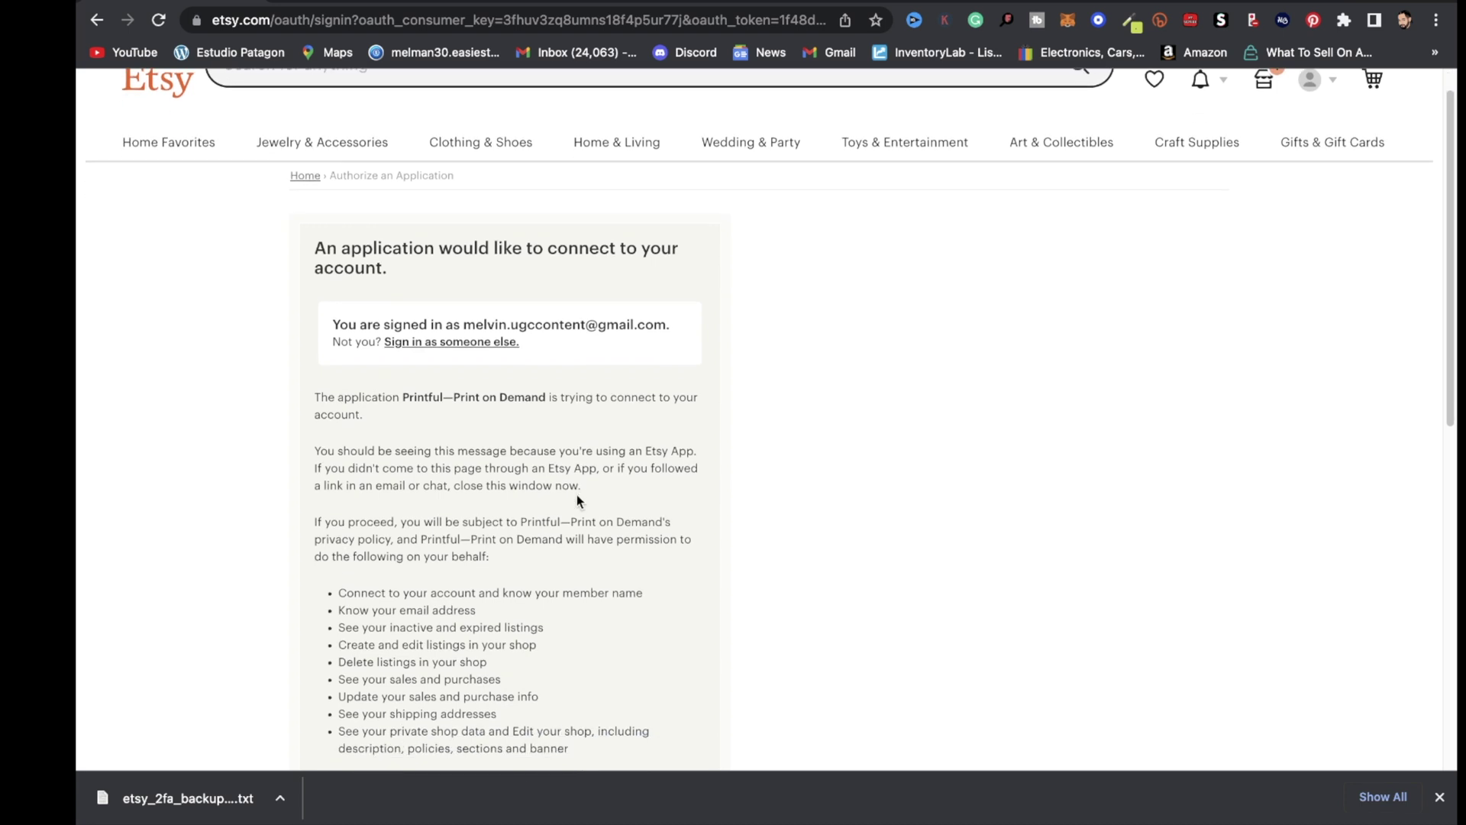
{"action": "left_click", "coordinate": [351, 594]}
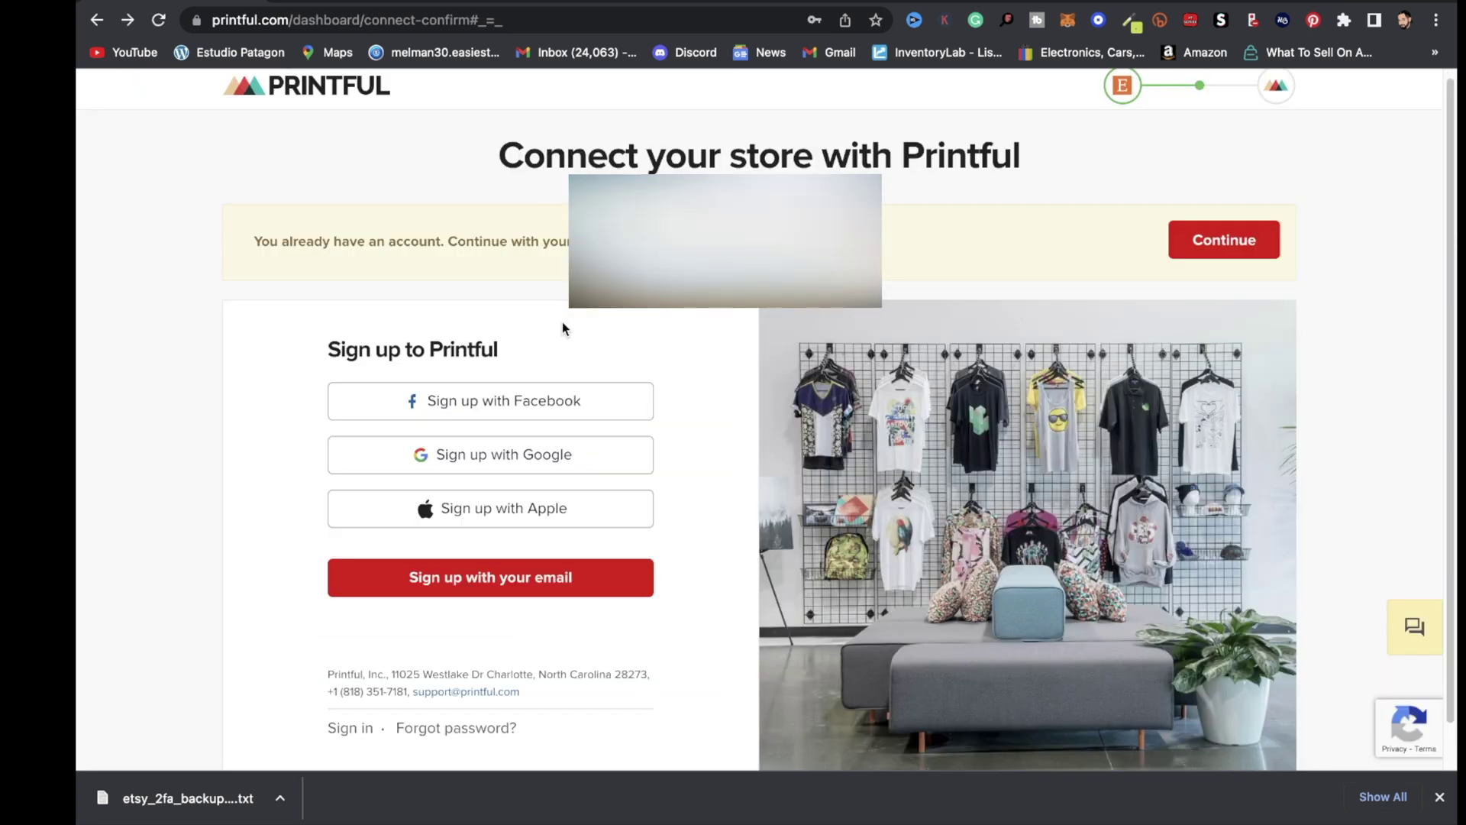
{"action": "left_click", "coordinate": [1216, 241]}
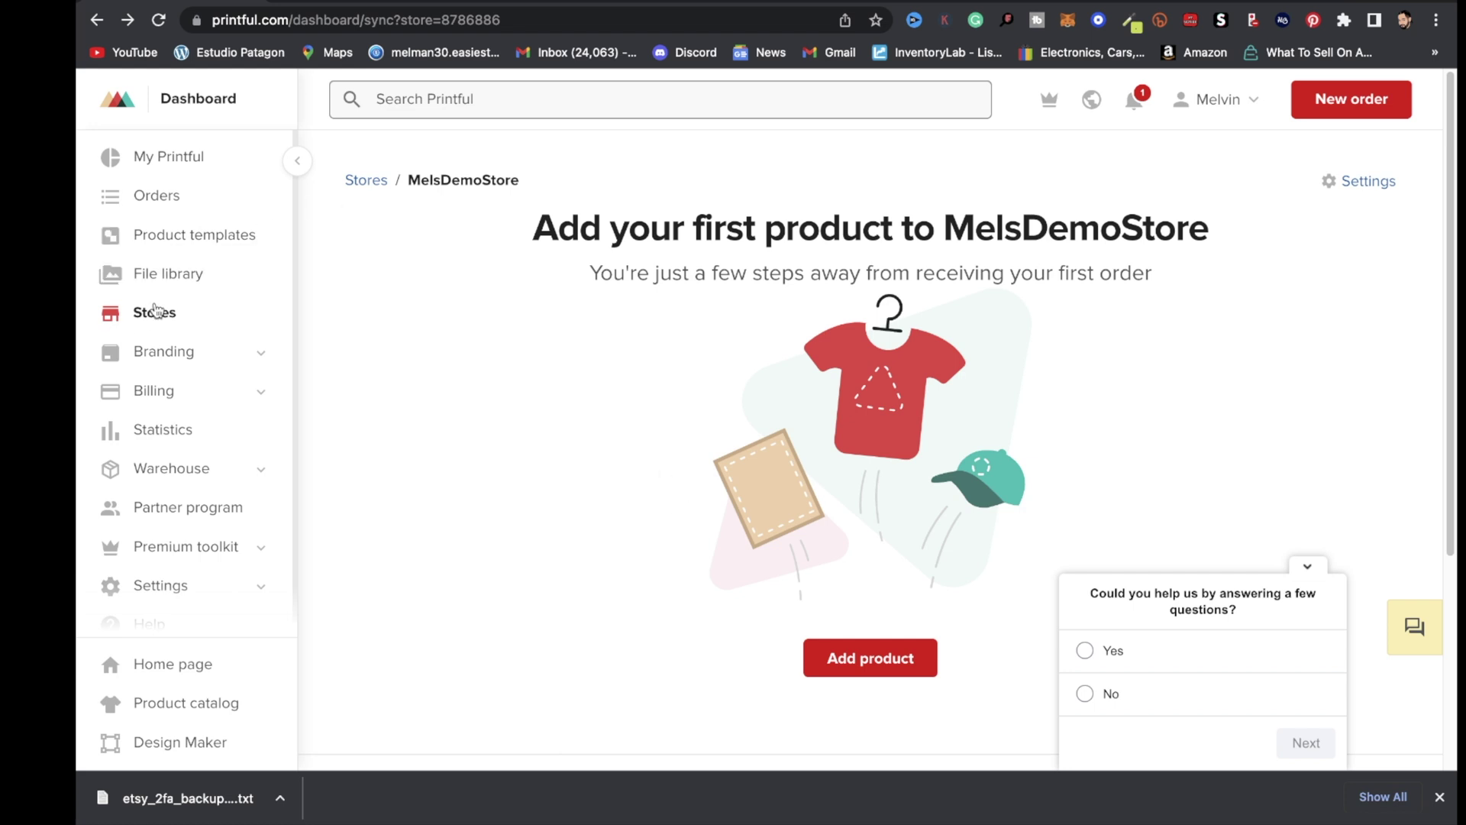
- Start adding a product to the connected Etsy store, choosing the Men's Premium Heavyweight Tee | Cotton Heritage MC1086 from the men's T-shirts
{"action": "left_click", "coordinate": [153, 314]}
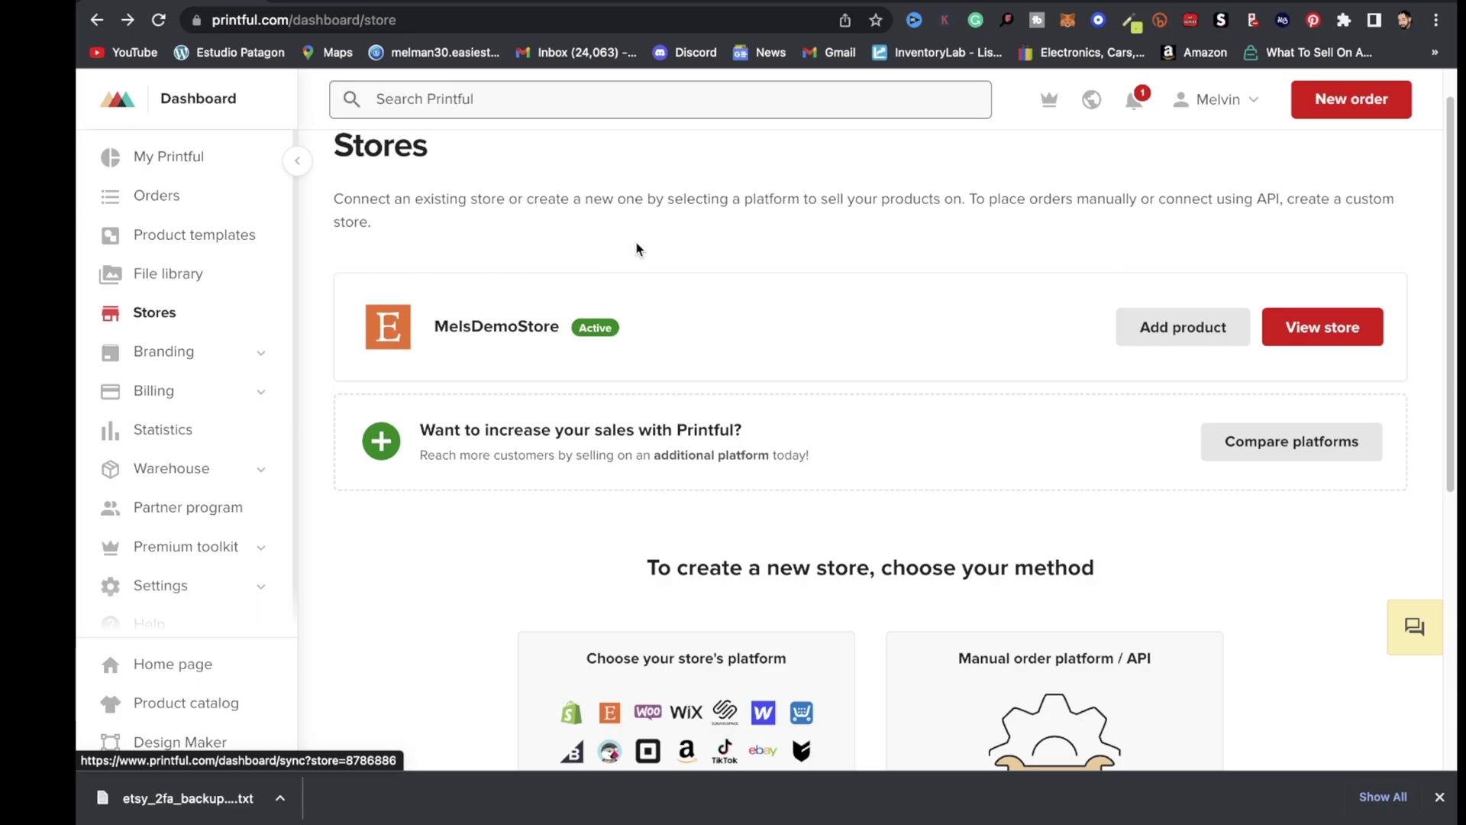
{"action": "left_click", "coordinate": [1178, 328]}
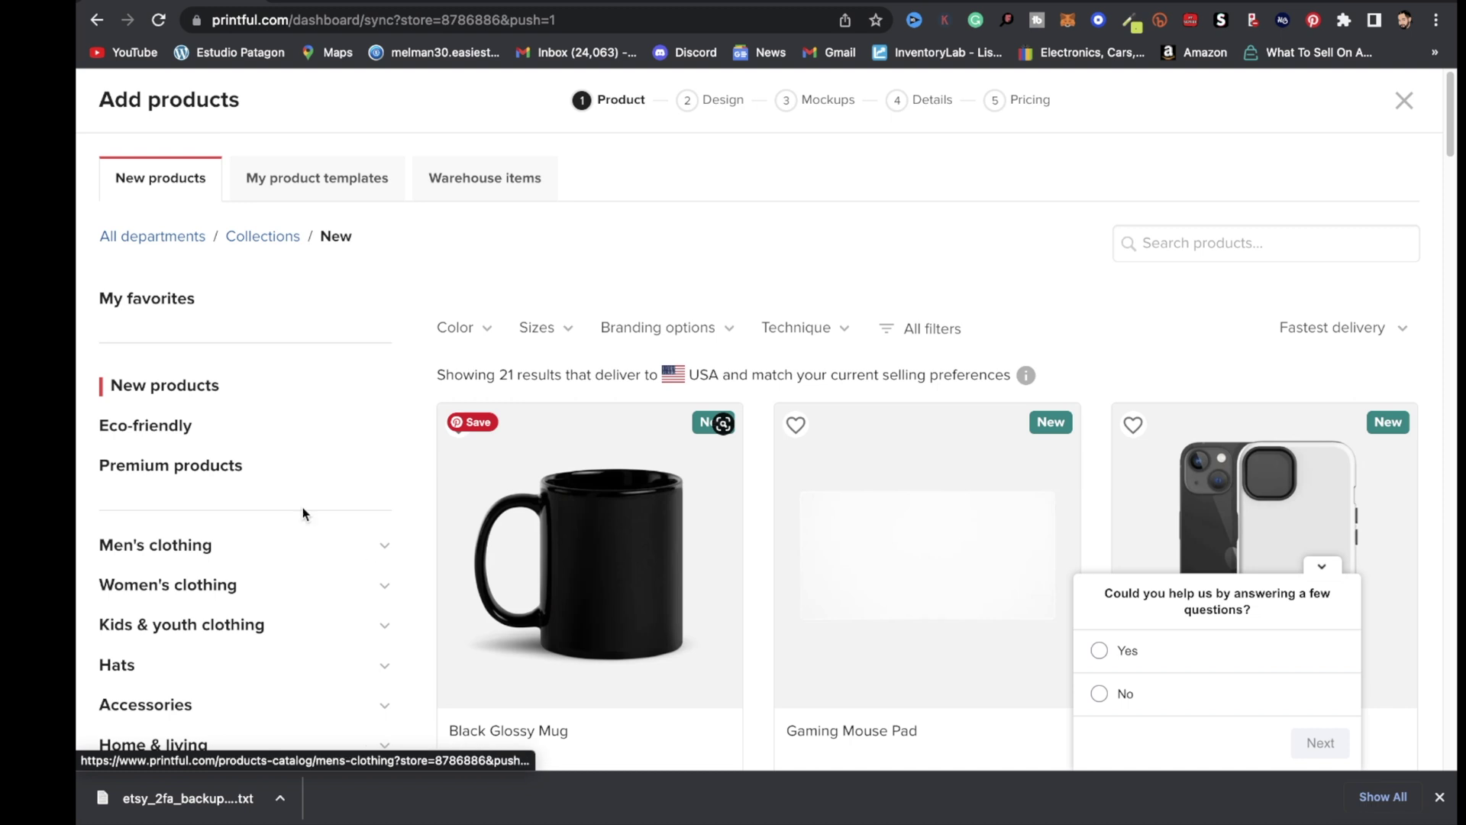
{"action": "scroll", "coordinate": [241, 595], "scroll_direction": "down", "scroll_amount": 1}
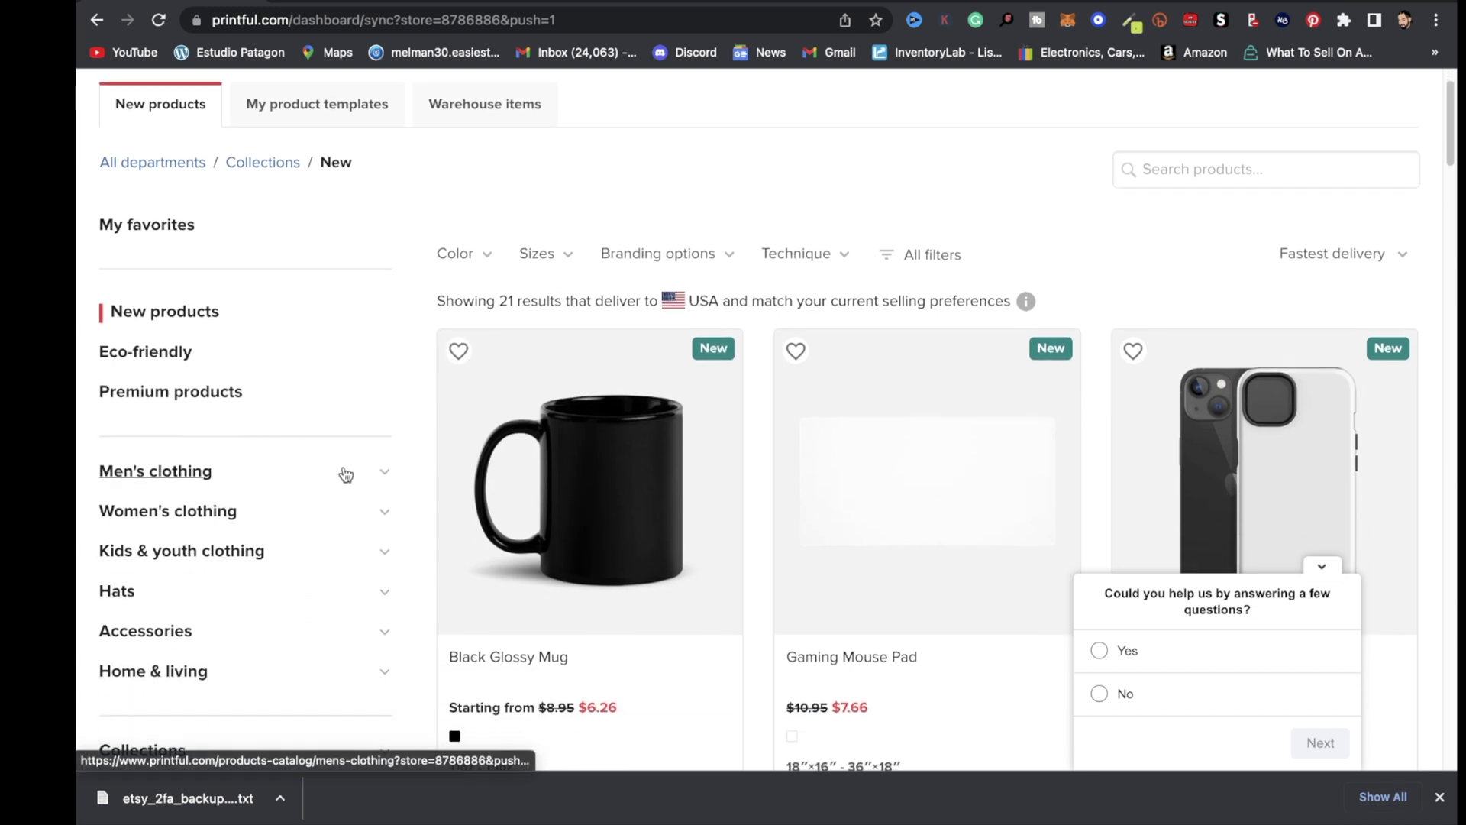
{"action": "left_click", "coordinate": [389, 469]}
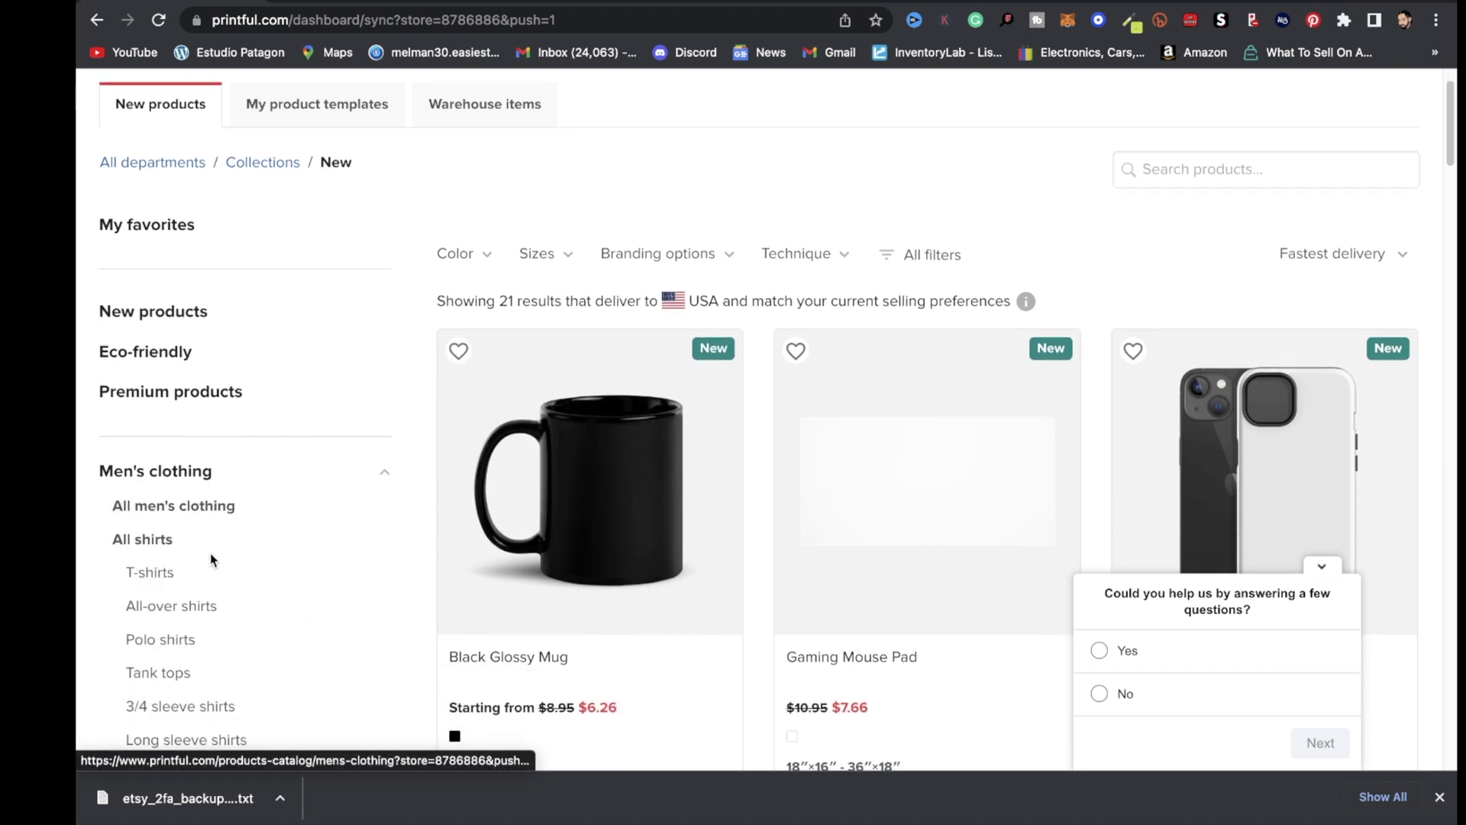
{"action": "left_click", "coordinate": [149, 572]}
{"action": "scroll", "coordinate": [938, 345], "scroll_direction": "down", "scroll_amount": 3}
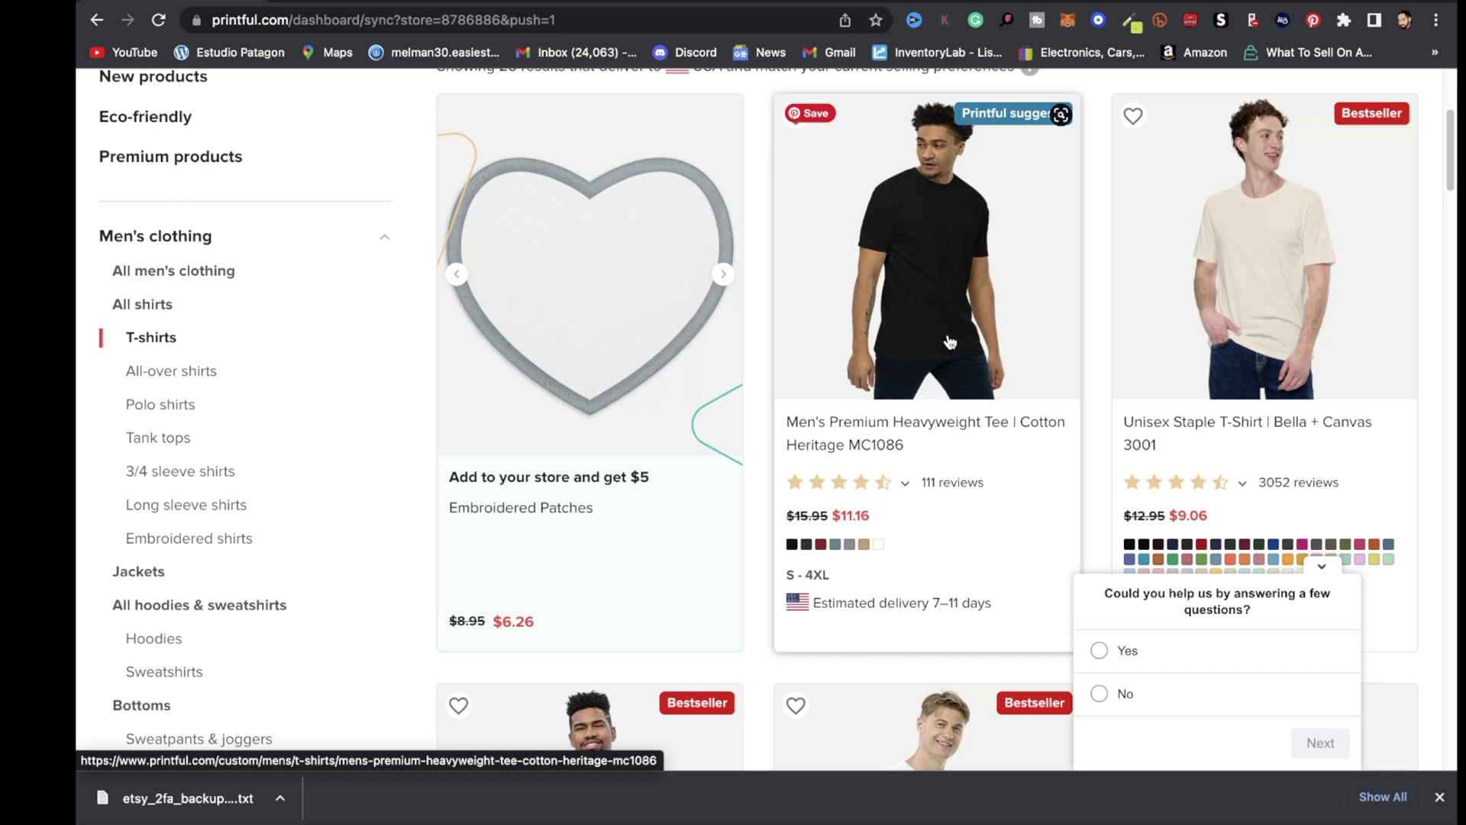
{"action": "left_click", "coordinate": [950, 341]}
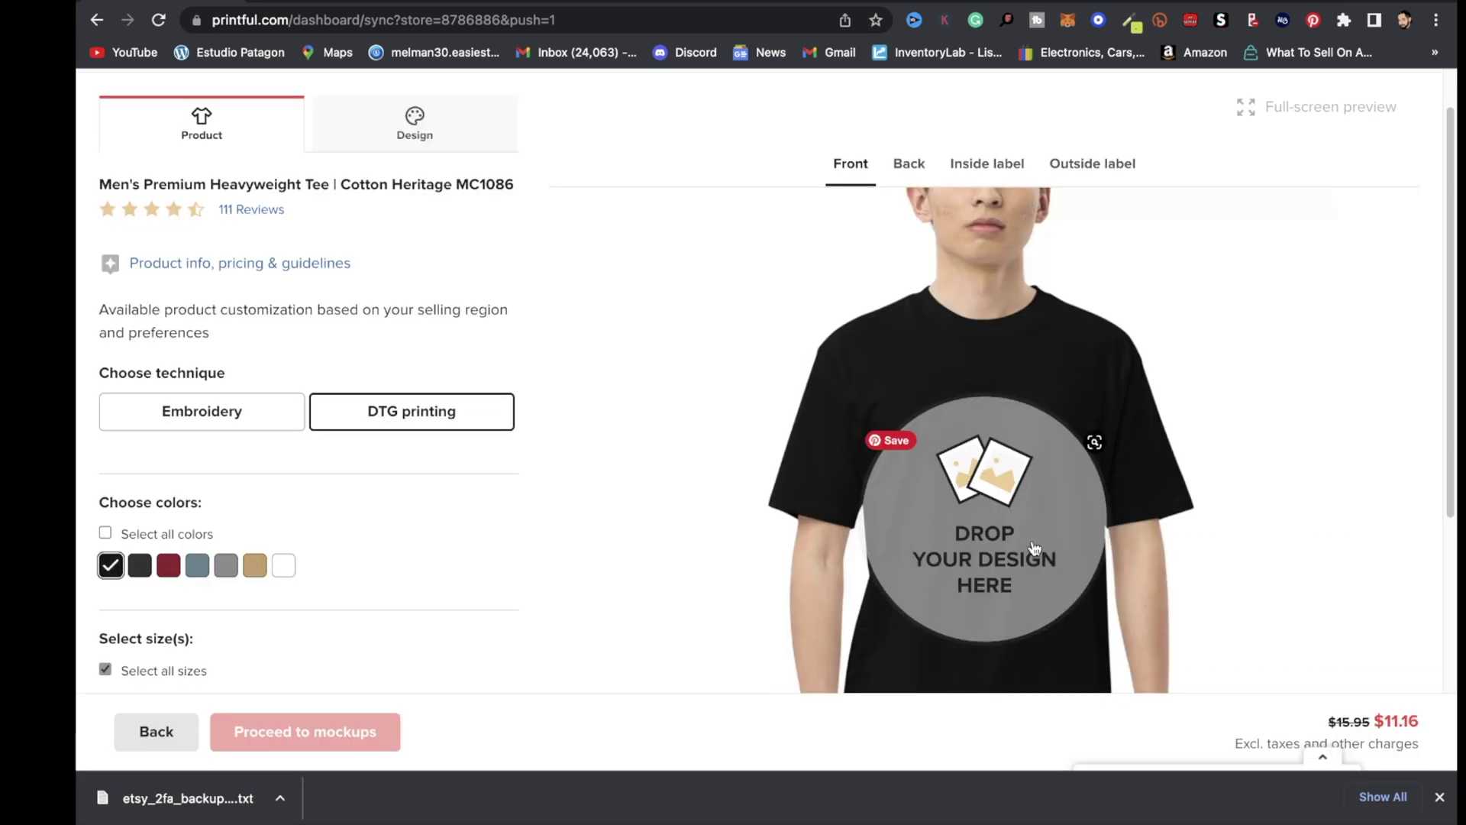